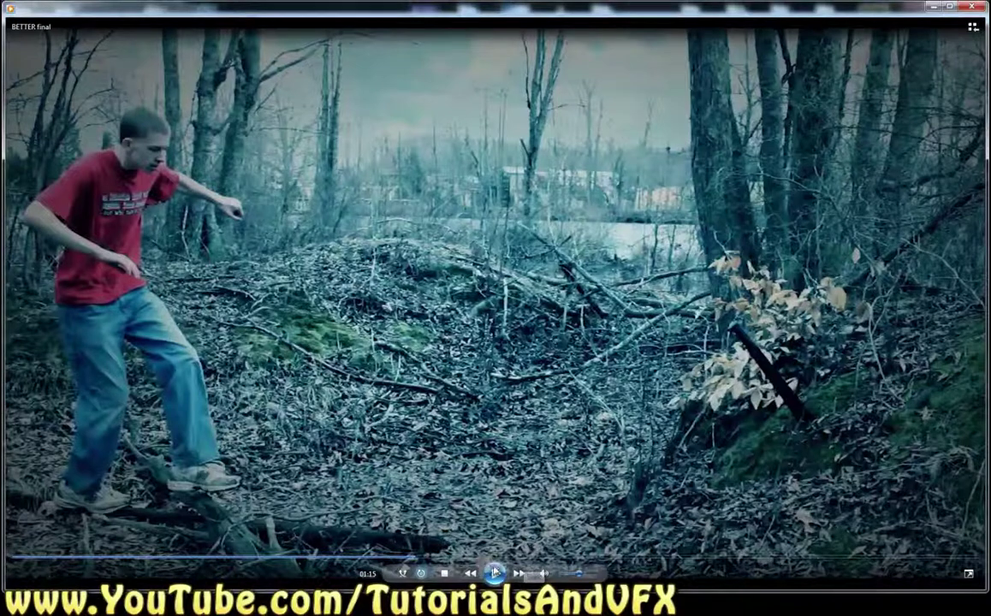
Watch the finished BETTER final video in the media player, leave it and switch to the After Effects project.
left_click(496, 574)
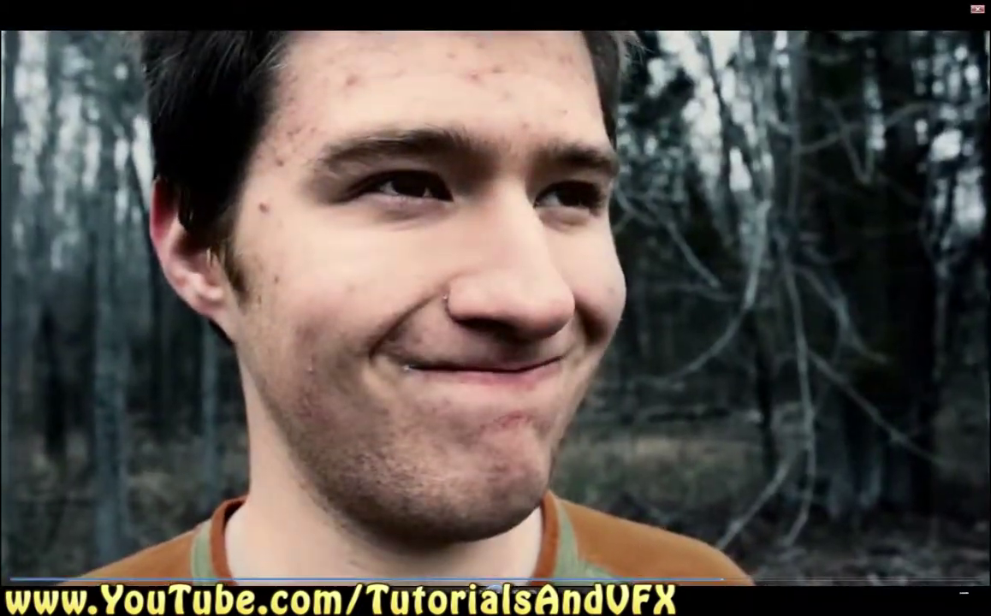
key("Escape")
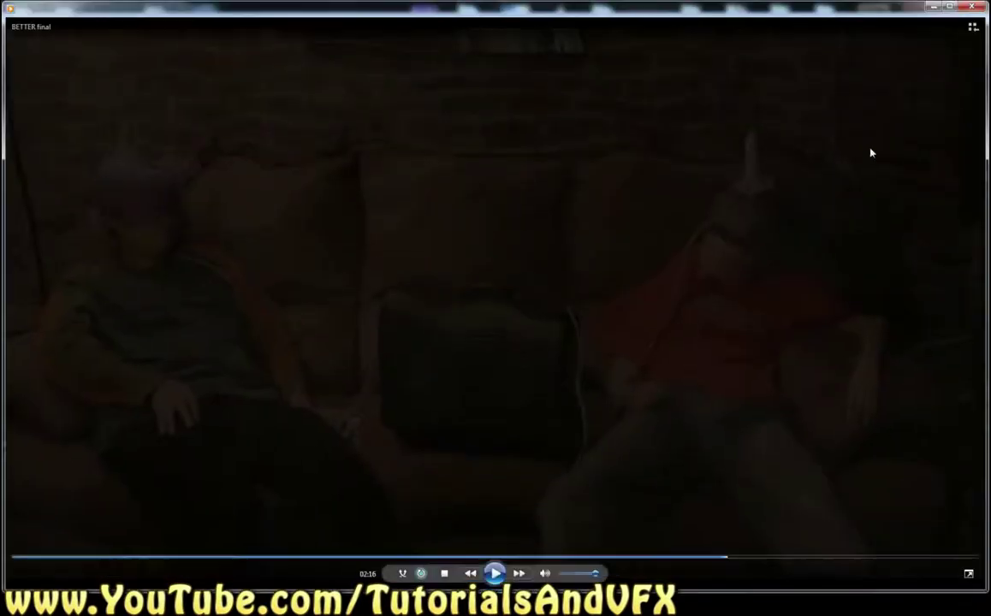
left_click(969, 8)
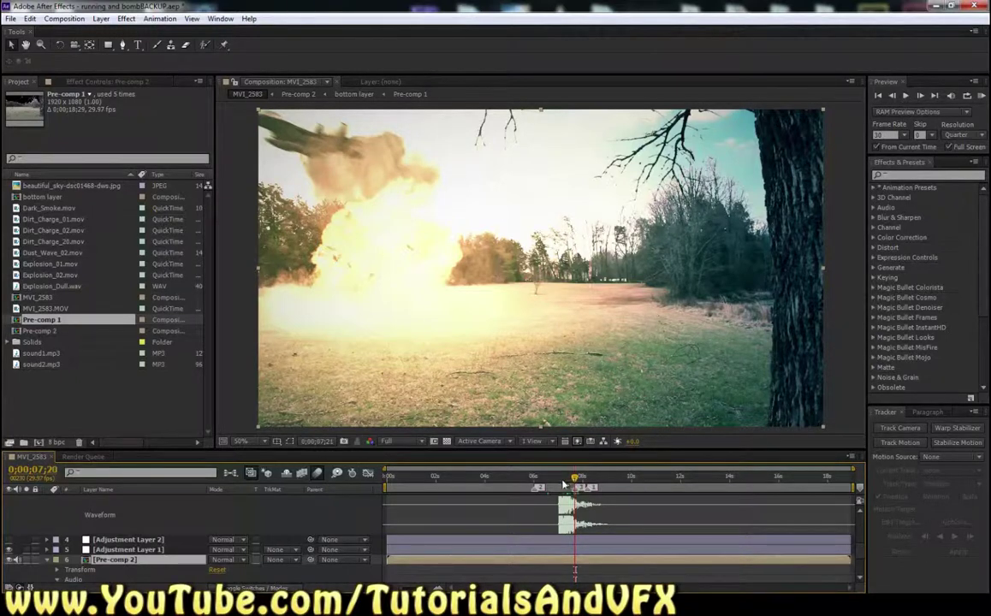
Move the current time to 0;00;06;26, enlarge the timeline and collapse the Explosion_Dull.wav and sound2.mp3 layers.
left_click(555, 486)
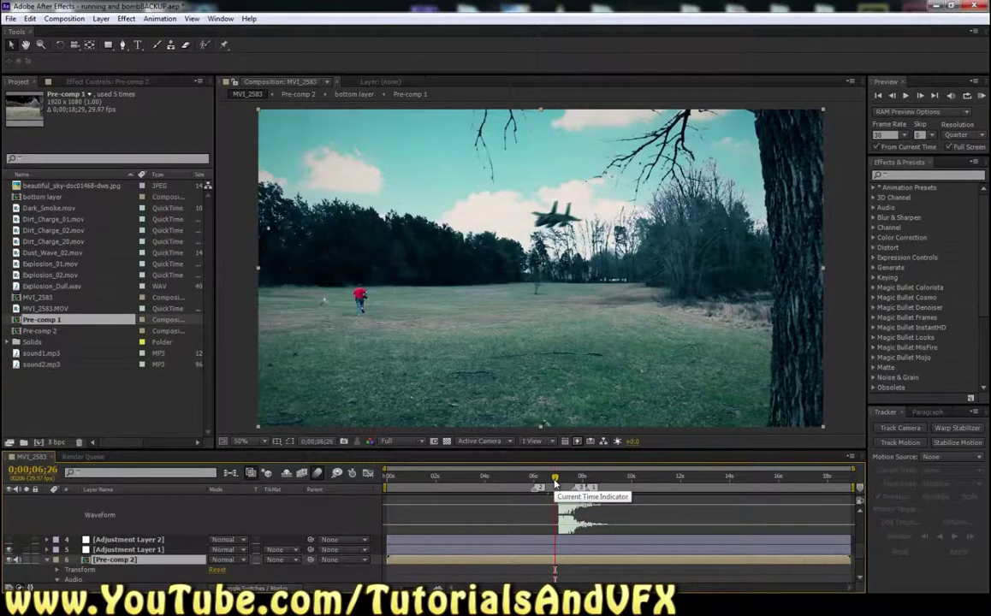
left_click_drag(214, 453, 227, 420)
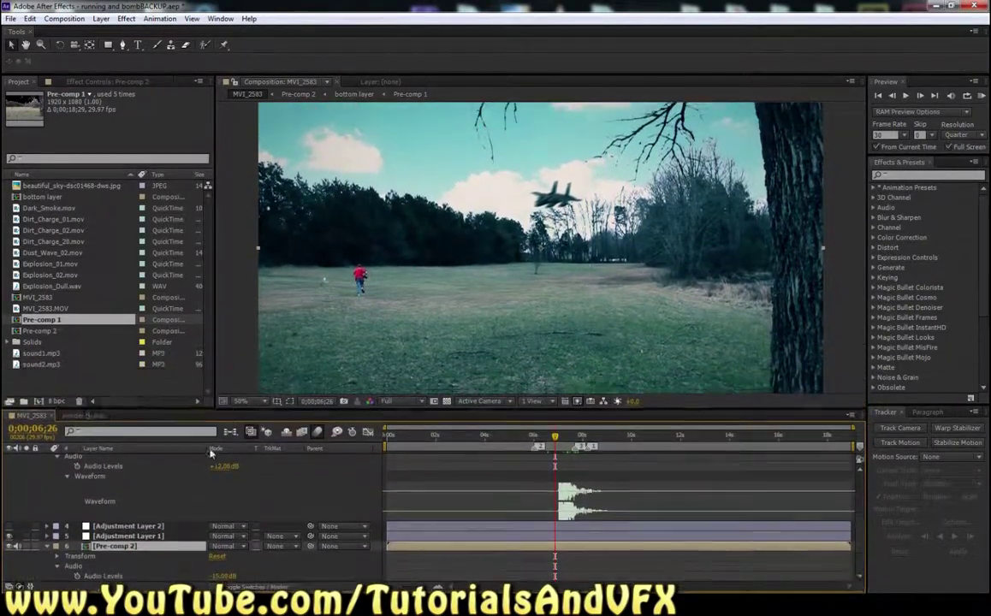
scroll(176, 505, "up", 5)
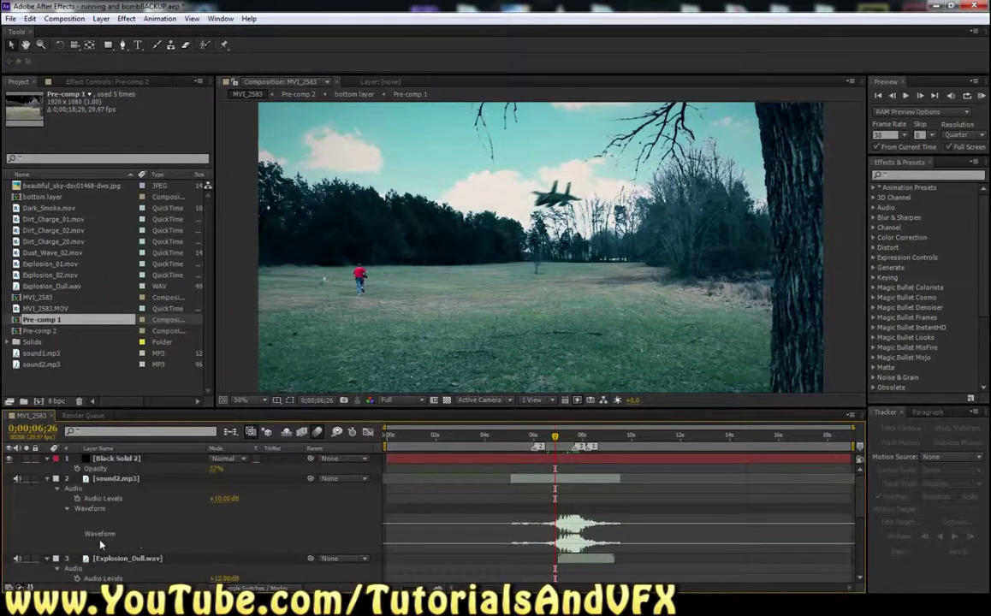
scroll(82, 497, "down", 1)
left_click(47, 529)
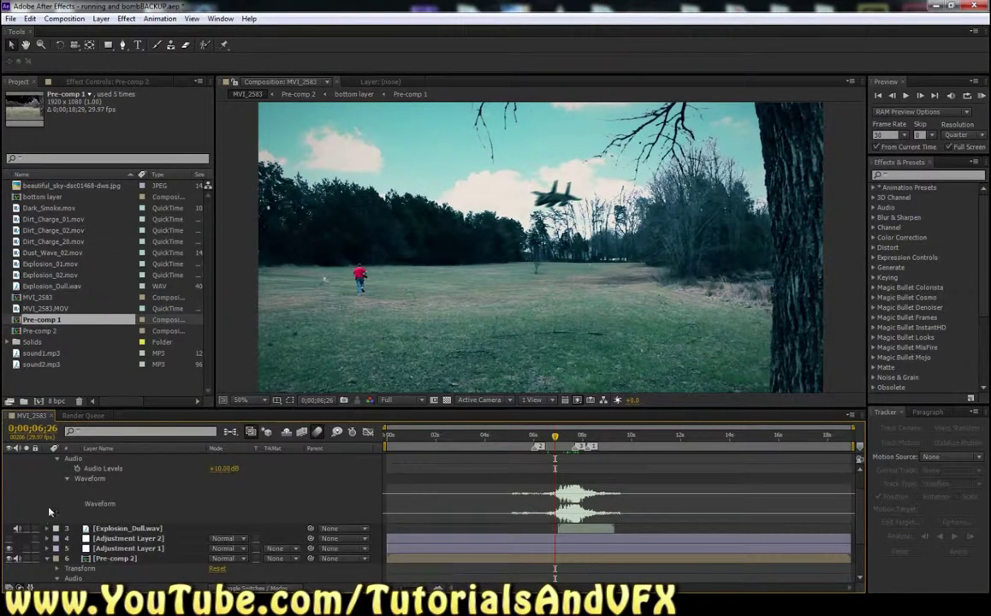
left_click(47, 479)
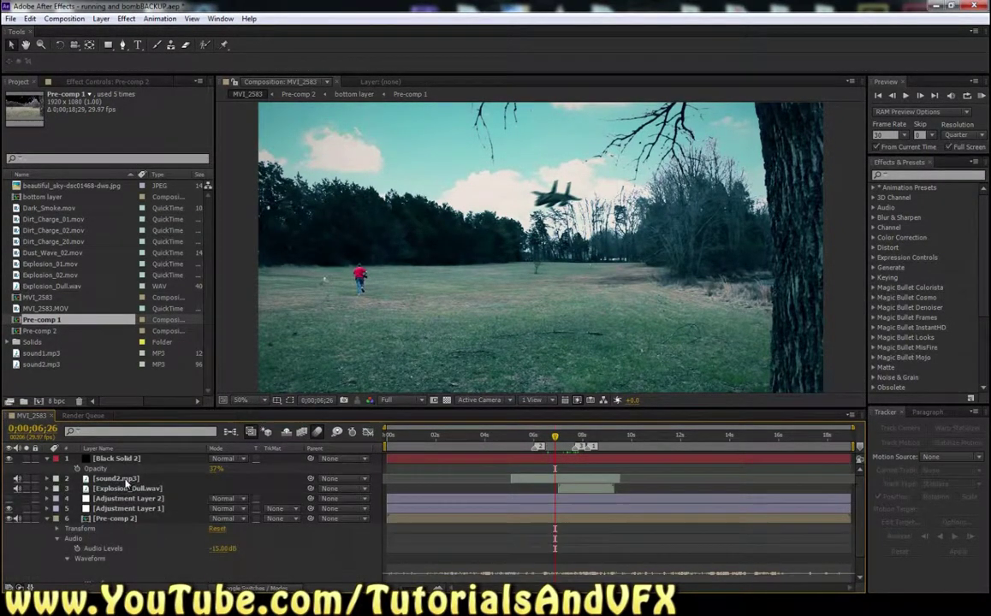
Inspect the sound2.mp3, Explosion_Dull.wav and Black Solid 2 layers in the MVI_2583 composition.
left_click(126, 481)
left_click(126, 489, "shift")
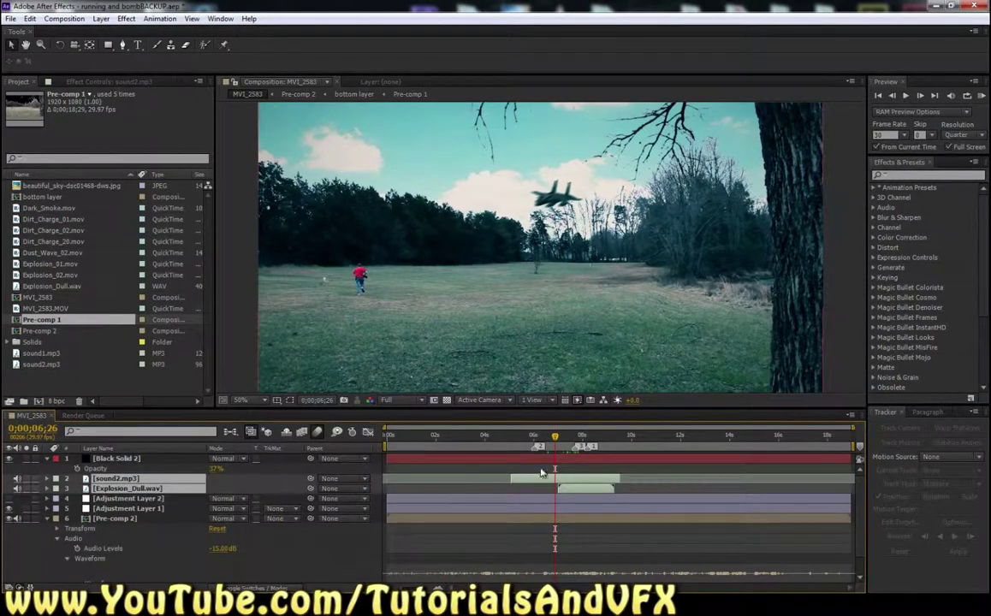
left_click(116, 460)
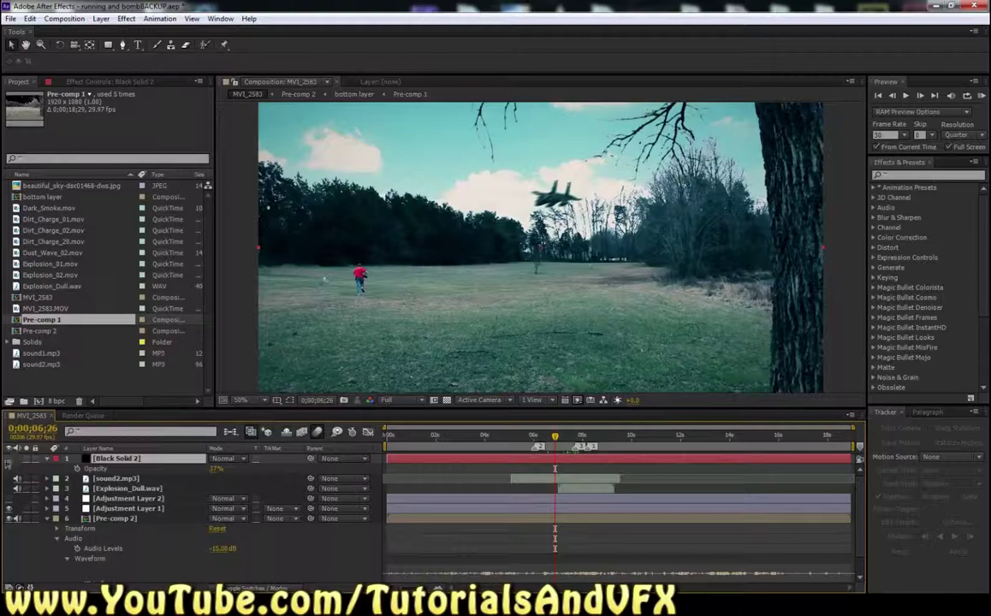
left_click(9, 459)
left_click_drag(339, 407, 338, 427)
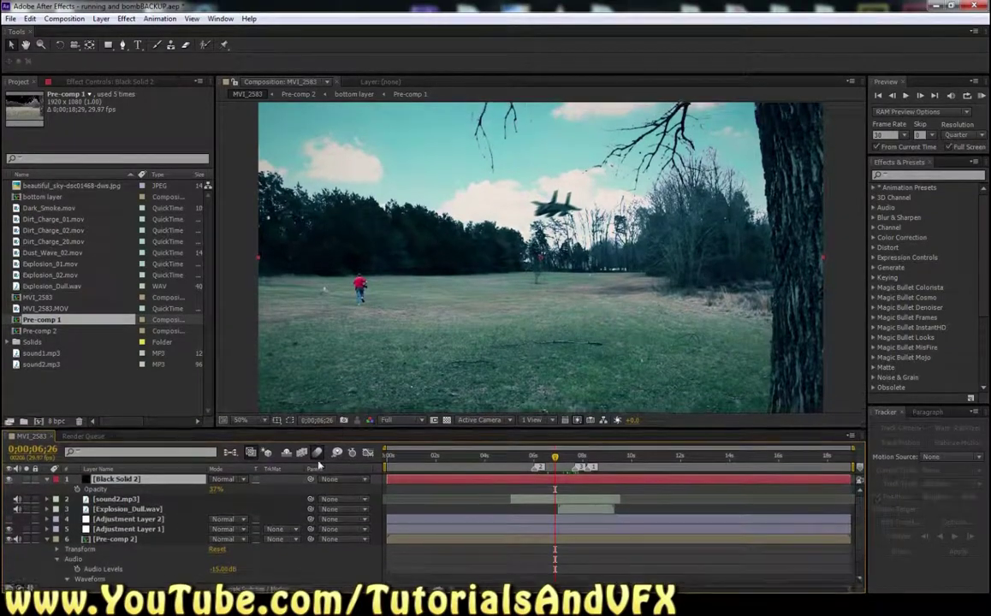
Hide and show Pre-comp 2 and Adjustment Layer 1 to compare the shot with and without the colour grade.
left_click(123, 541)
scroll(85, 531, "down", 2)
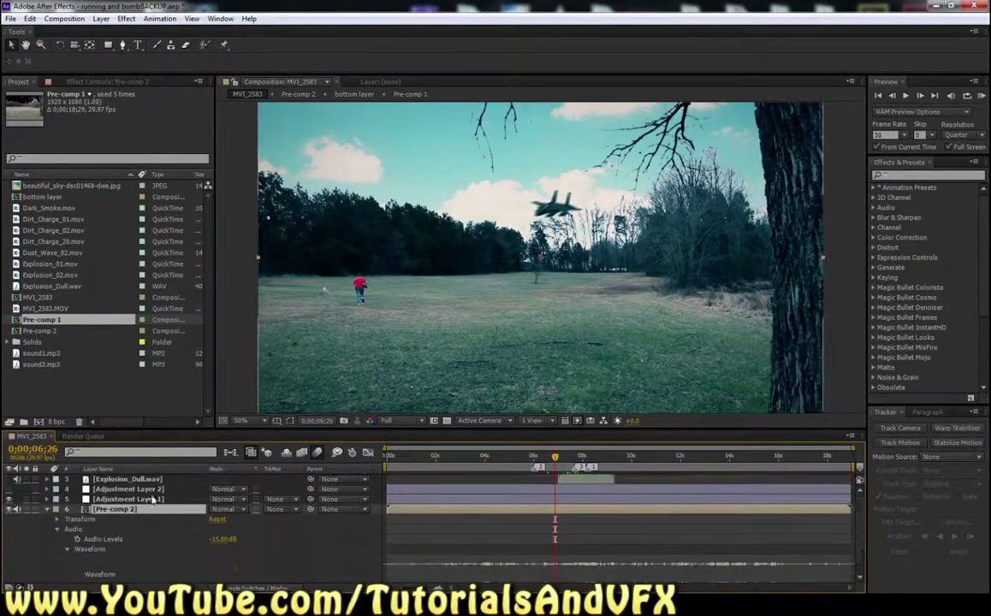
left_click(9, 510)
left_click(9, 510)
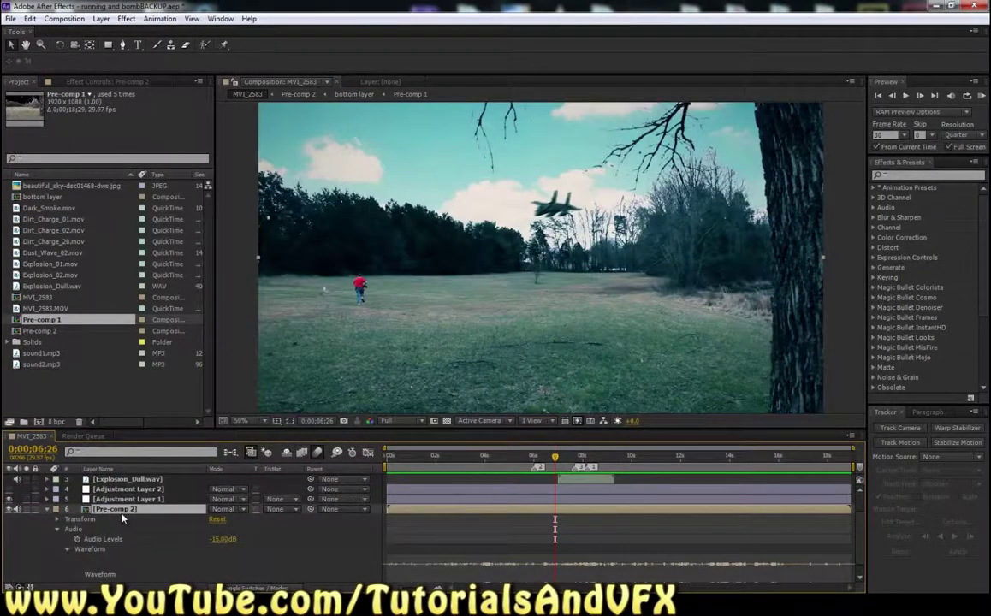
left_click(128, 499)
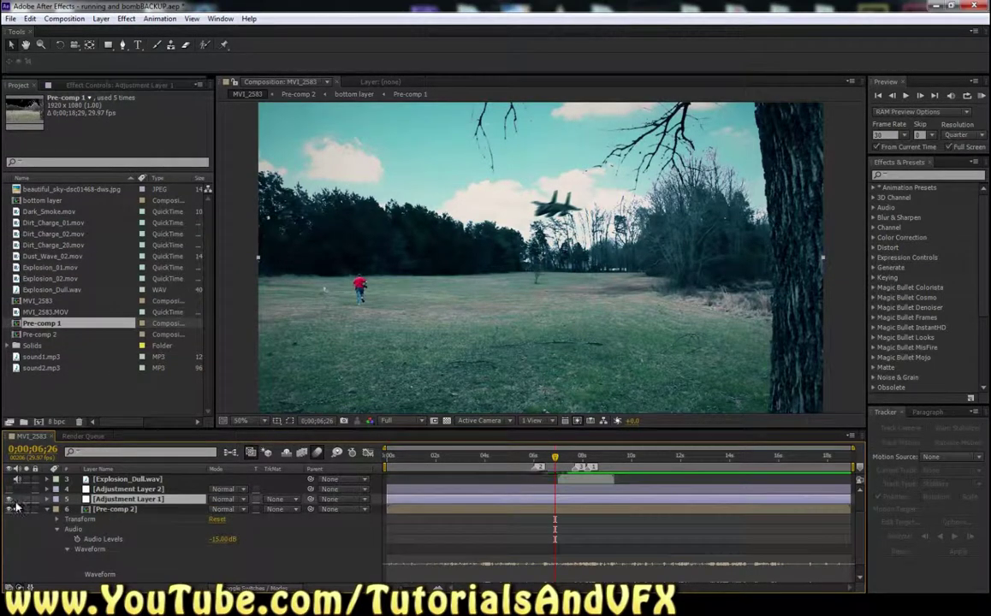
scroll(13, 463, "up", 1)
left_click(9, 530)
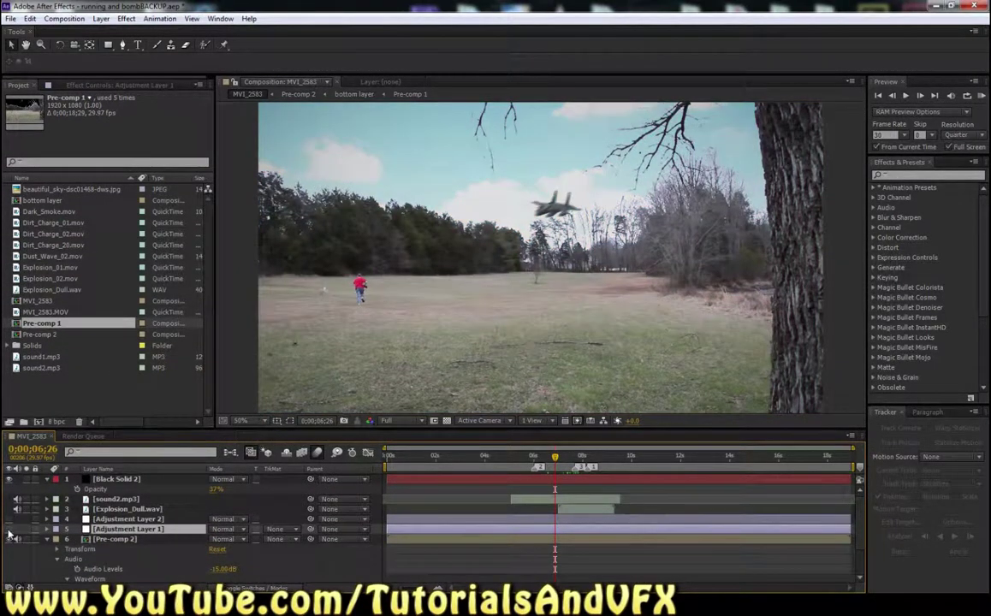
left_click(9, 530)
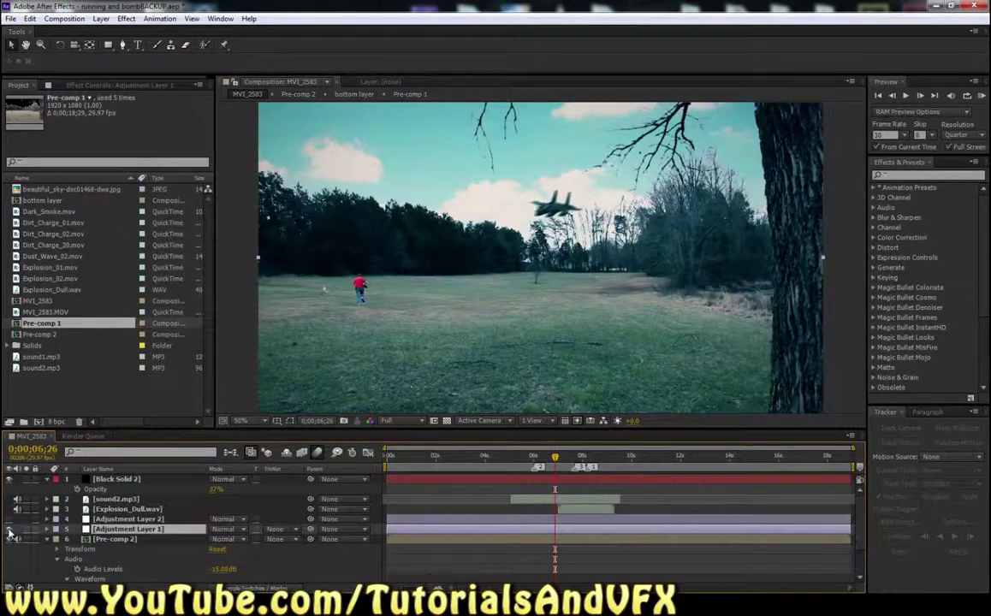
Open Pre-comp 2 and select all its effect footage layers from Dust_Wave_02.mov through Dirt_Charge_01.mov.
left_click(129, 540)
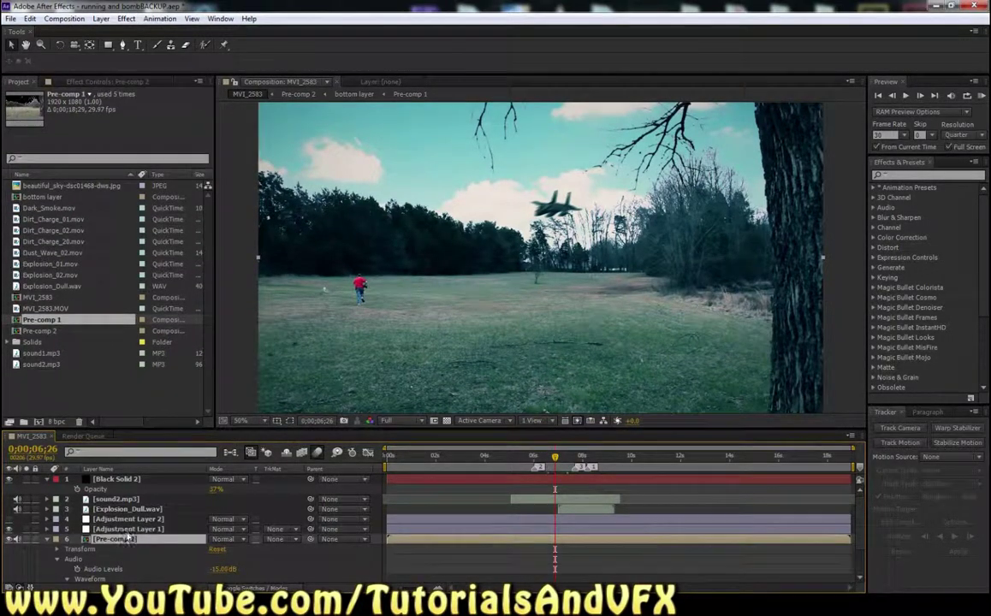
double_click(129, 541)
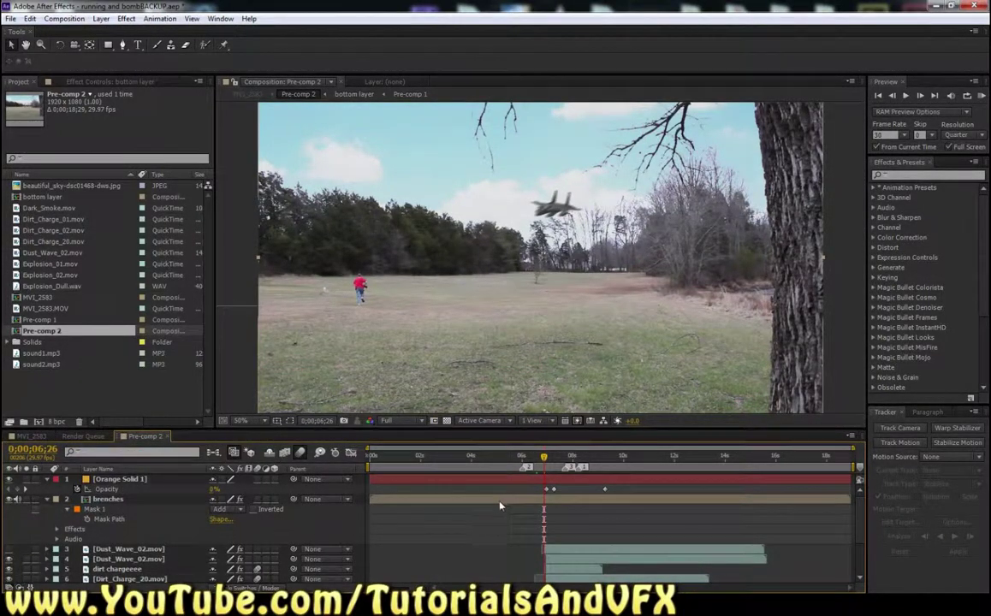
scroll(368, 531, "down", 4)
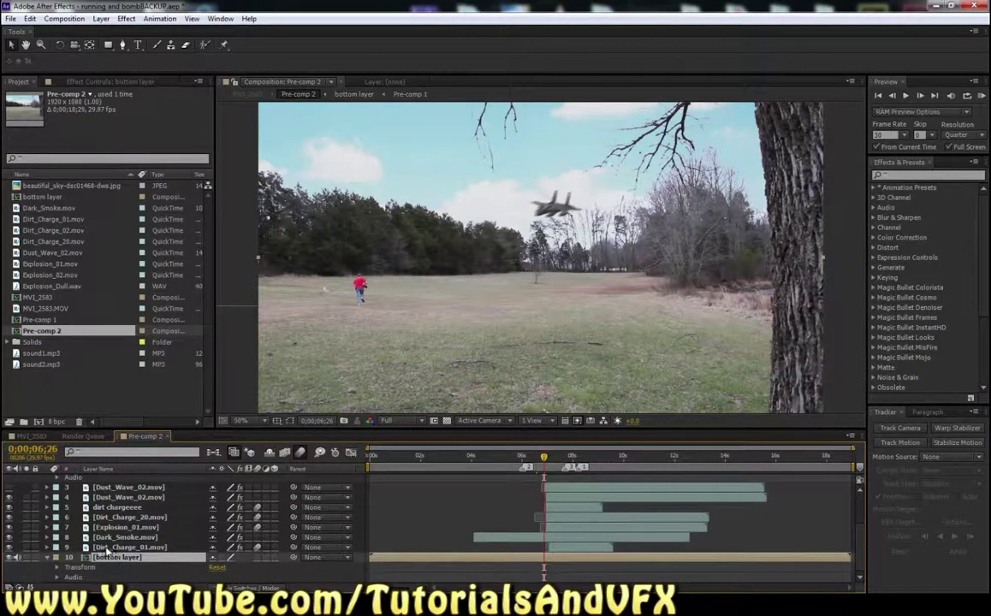
left_click(128, 547)
left_click(131, 487, "shift")
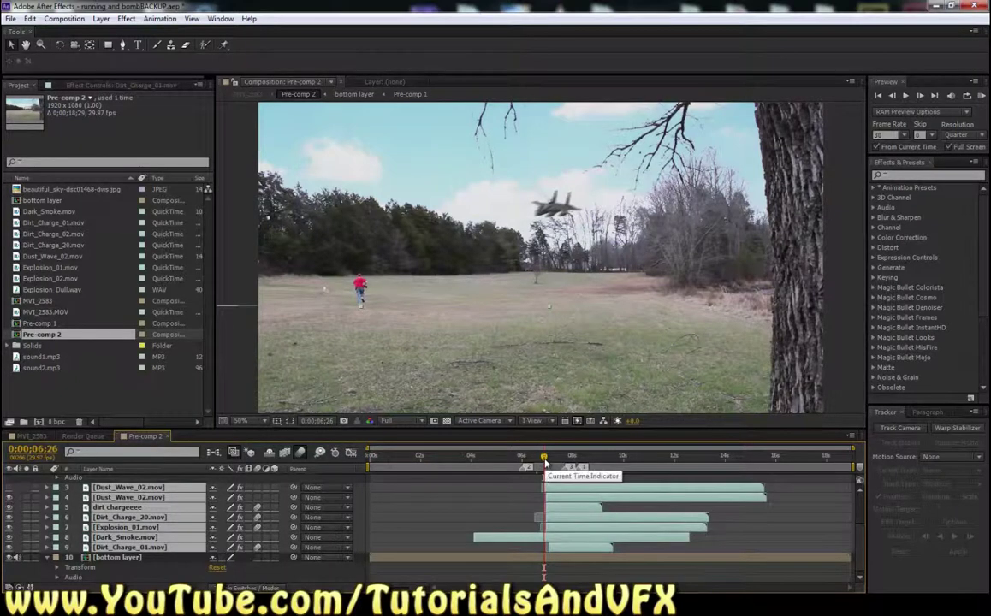
Preview the explosion from 0;00;06;26 and set the composition preview resolution to Half.
key("KP_0")
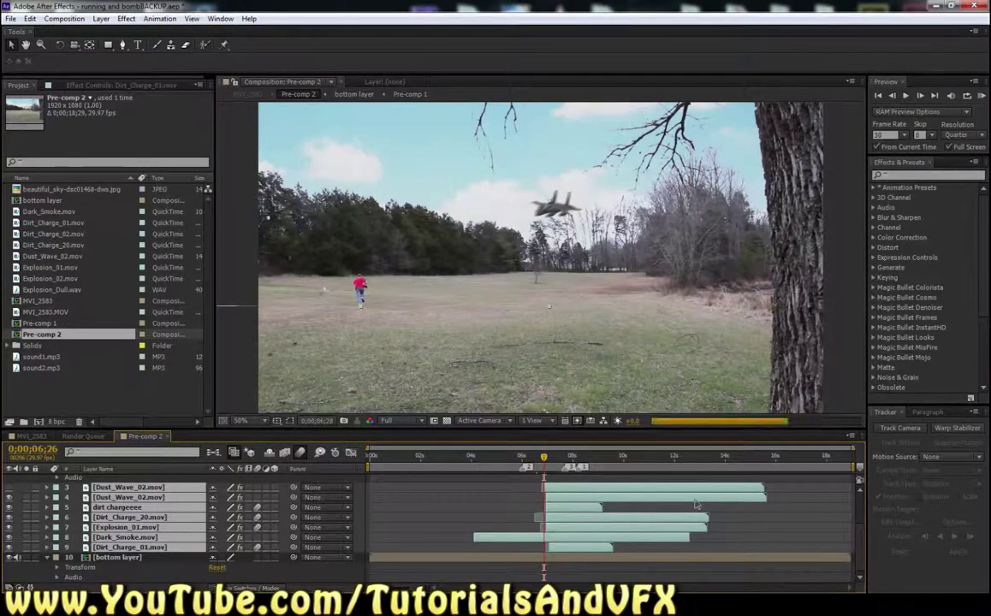
left_click(387, 420)
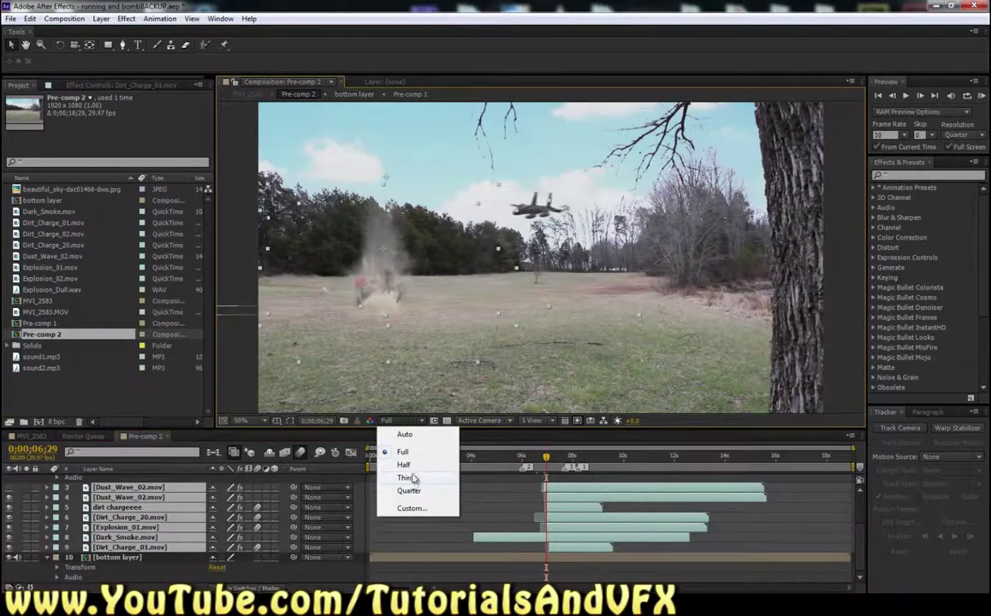
left_click(404, 465)
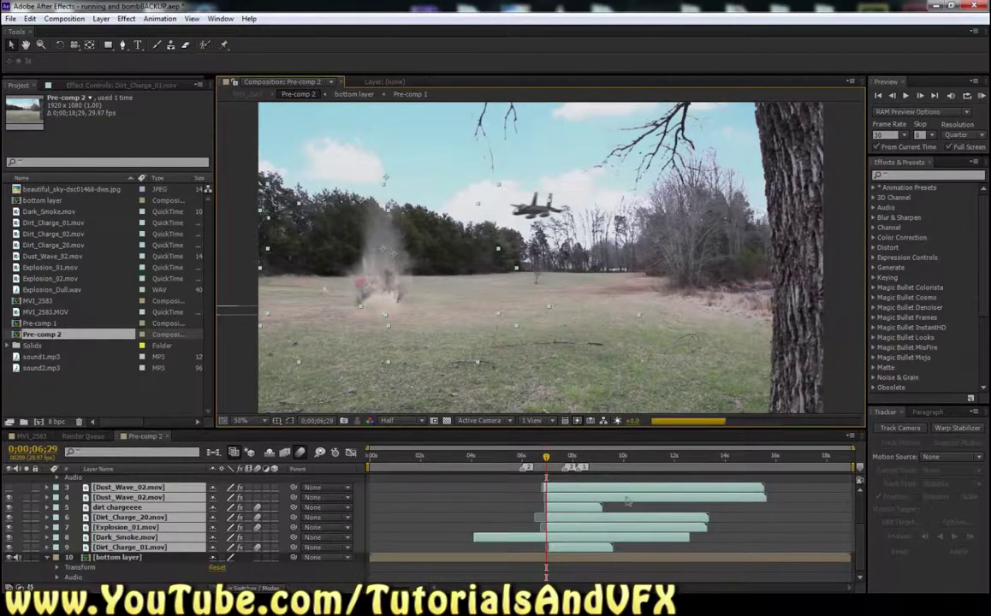
Go back frame by frame from the explosion to 0;00;06;16 to examine the jet's approach.
key("Page_Up")
key("Page_Up")
key("Page_Up")
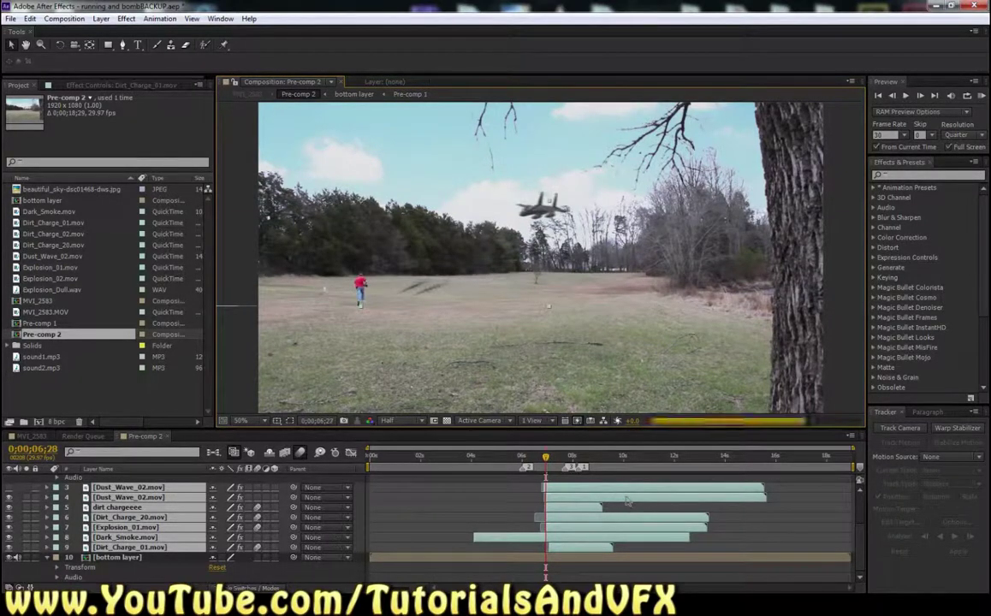
key("Page_Up")
key("Page_Up")
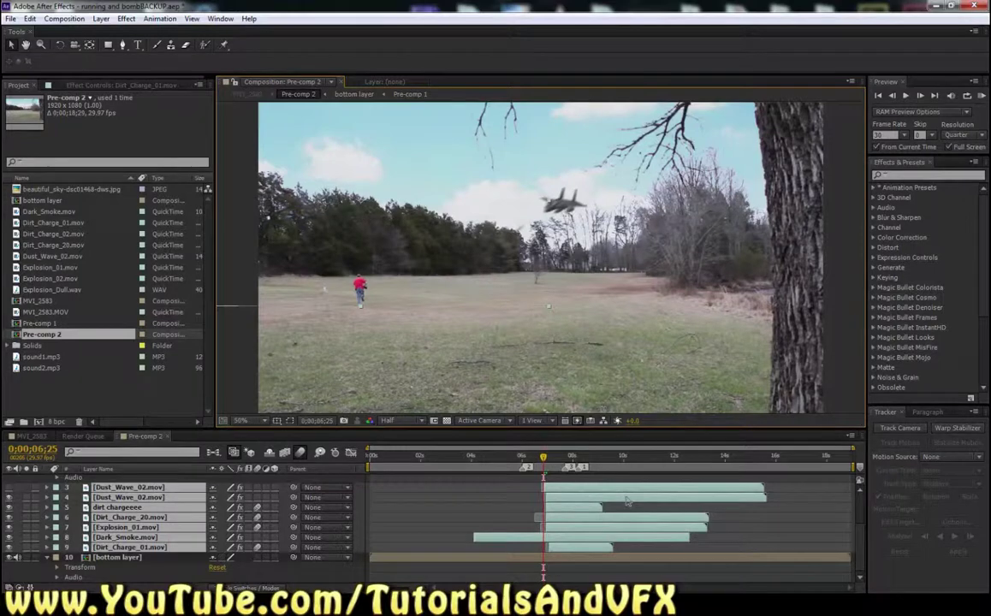
key("Page_Up")
key("Page_Up")
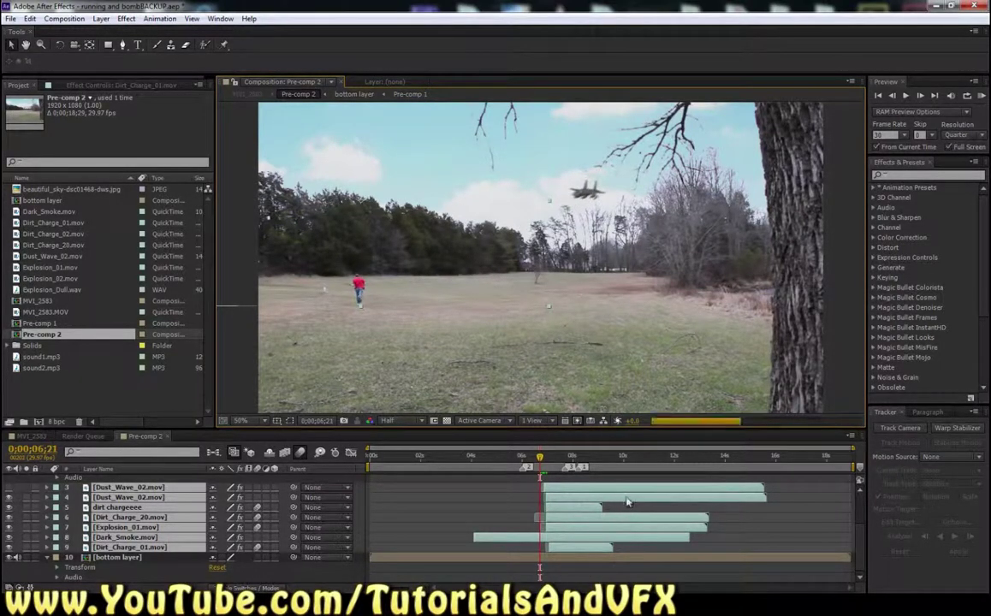
key("Page_Up")
key("Page_Up")
key("Page_Up")
key("Page_Up")
key("Page_Up")
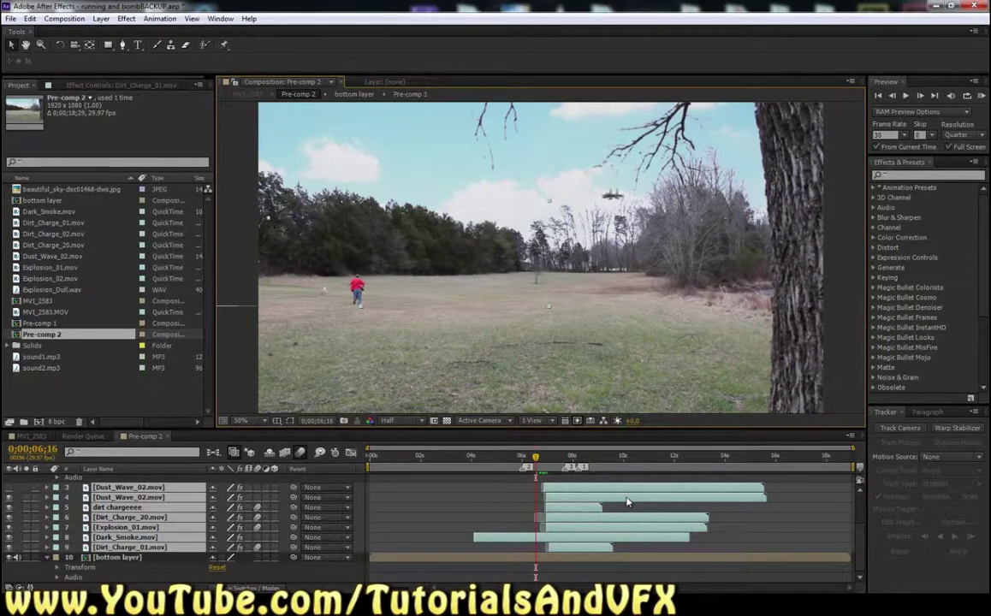
Advance frame by frame to 0;00;06;29 to examine the moment the ground blast starts.
key("Page_Down")
key("Page_Down")
key("Page_Down")
key("Page_Down")
key("Page_Down")
key("Page_Down")
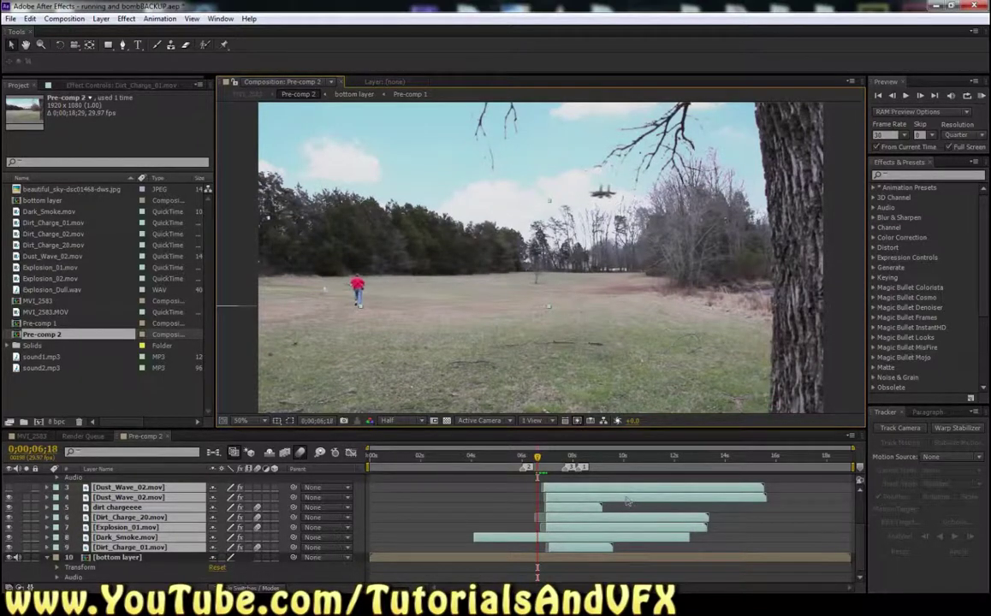
key("Page_Down")
key("Page_Down")
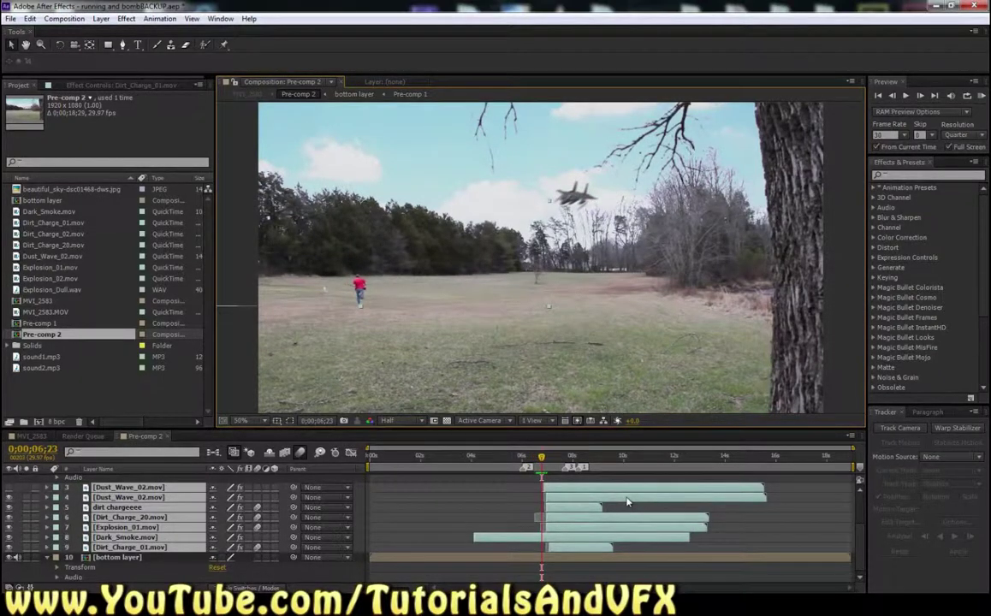
key("Page_Down")
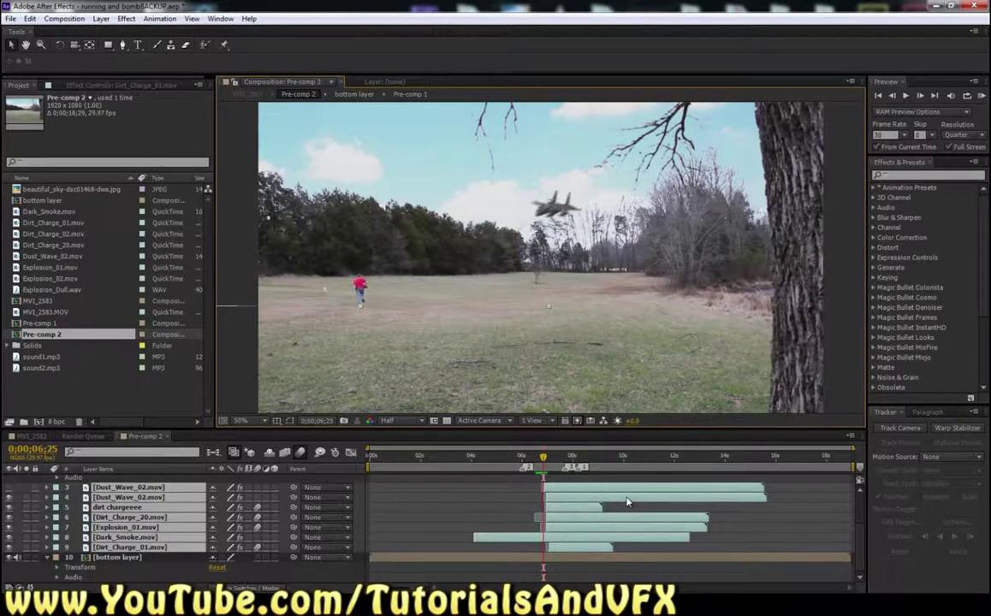
key("Page_Down")
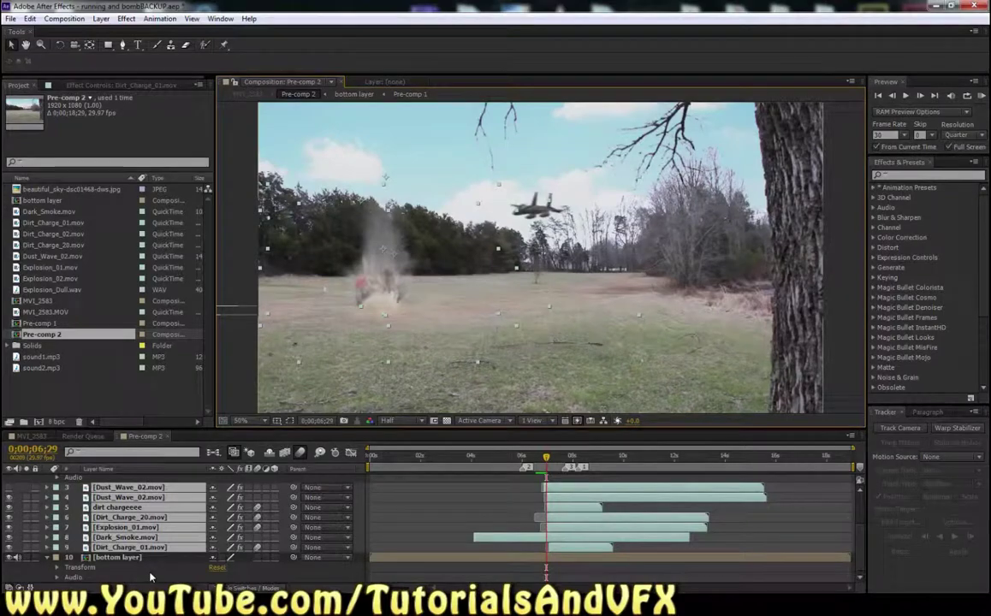
Solo Dirt_Charge_01.mov, Dark_Smoke.mov and Explosion_01.mov one at a time to examine each element in isolation at 0;00;06;29.
left_click(91, 557)
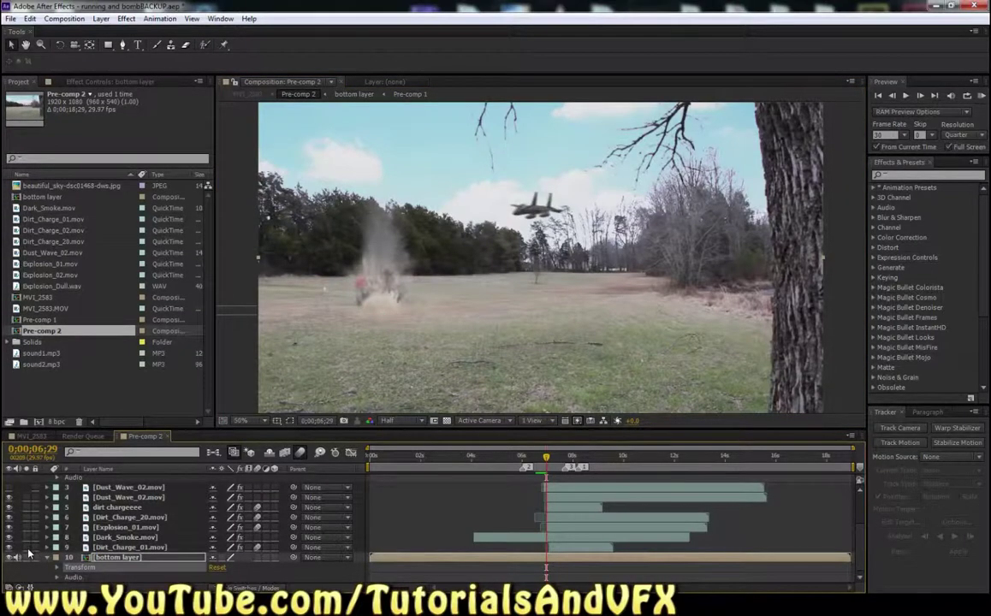
left_click(27, 556)
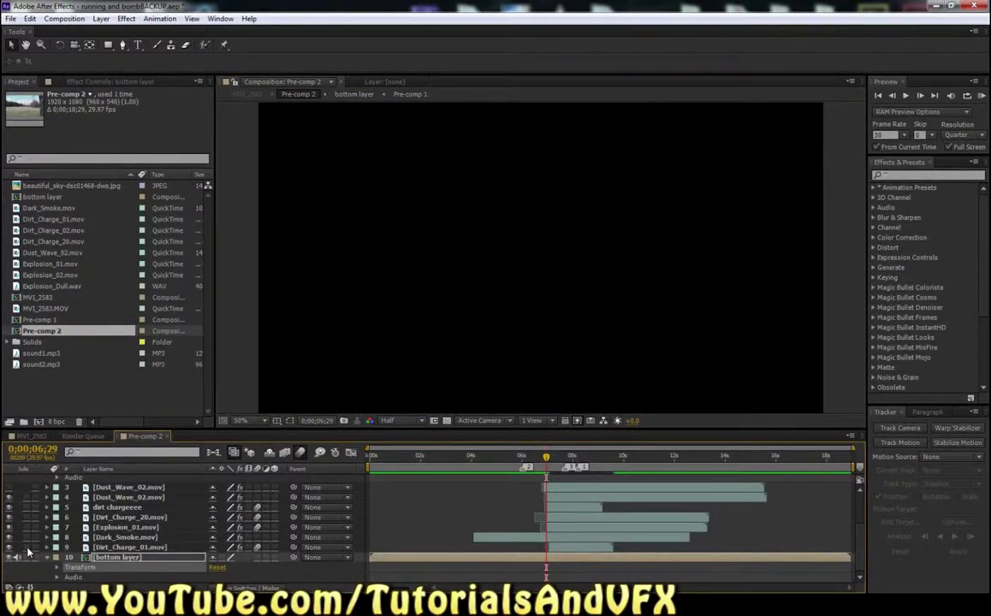
left_click(27, 557)
left_click(26, 539)
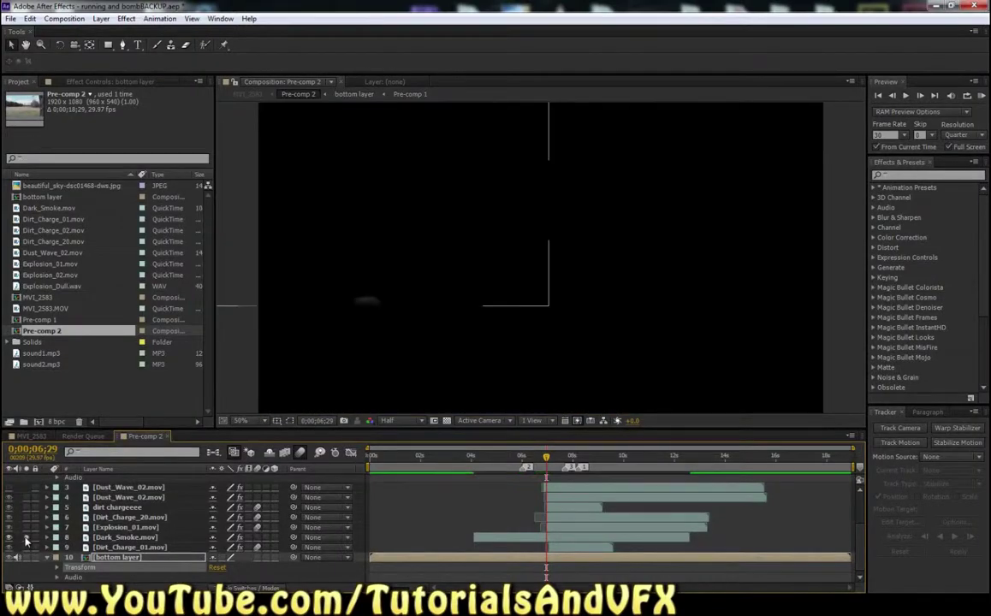
left_click(26, 539)
left_click(25, 528)
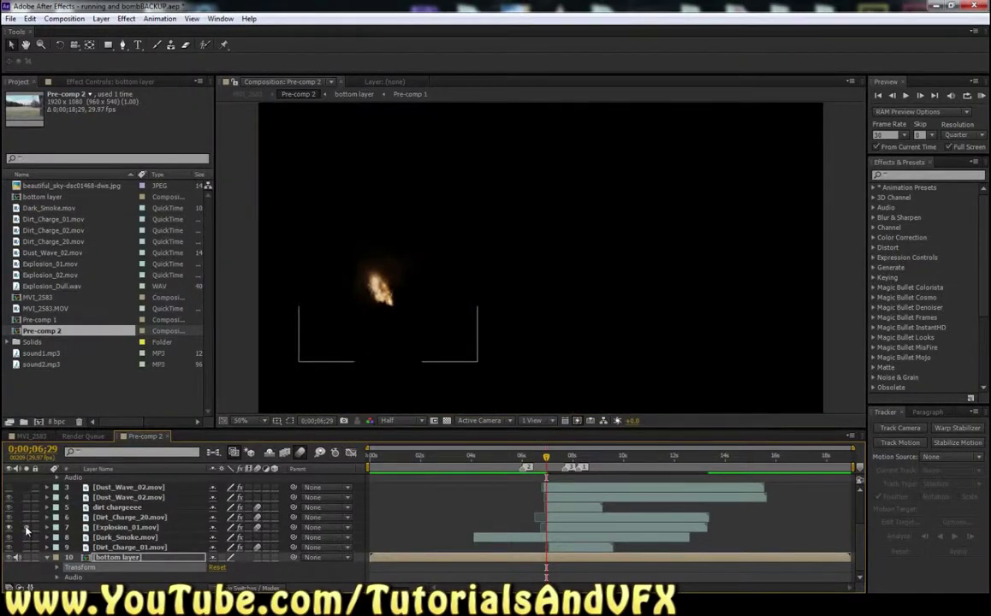
left_click(26, 528)
Isolate Dirt_Charge_20.mov, dirt chargeeee and the visible Dust_Wave_02.mov layer in turn, restoring the full composite after each.
left_click(25, 518)
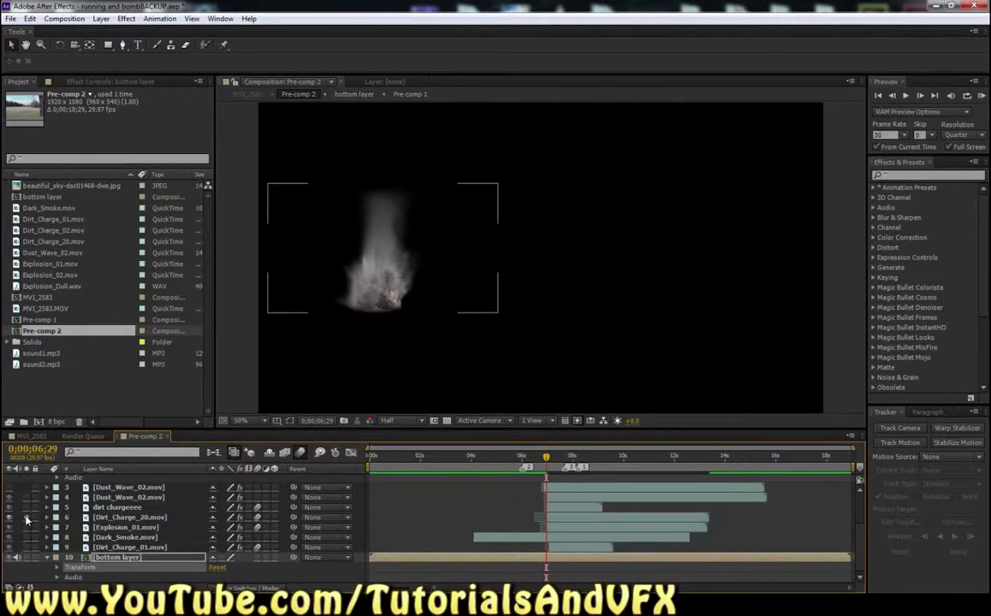
left_click(26, 518)
left_click(26, 508)
left_click(26, 507)
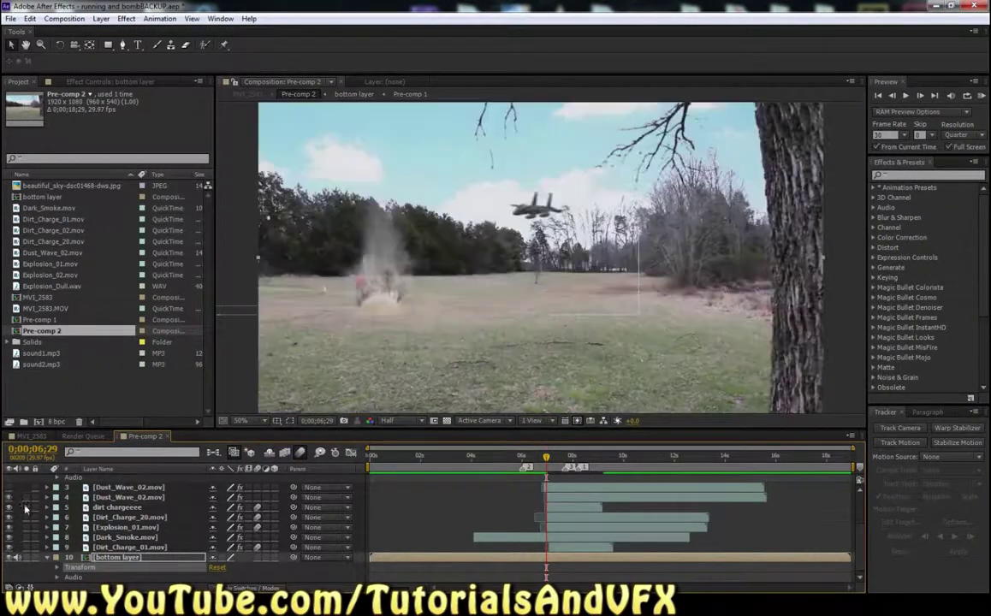
left_click(26, 508)
left_click(26, 507)
left_click(25, 497)
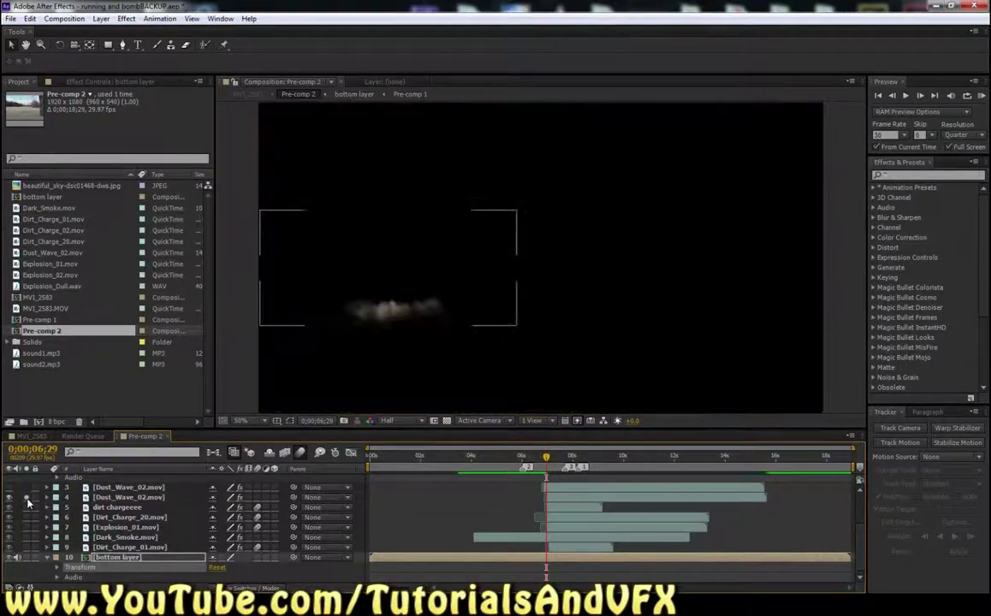
left_click(26, 499)
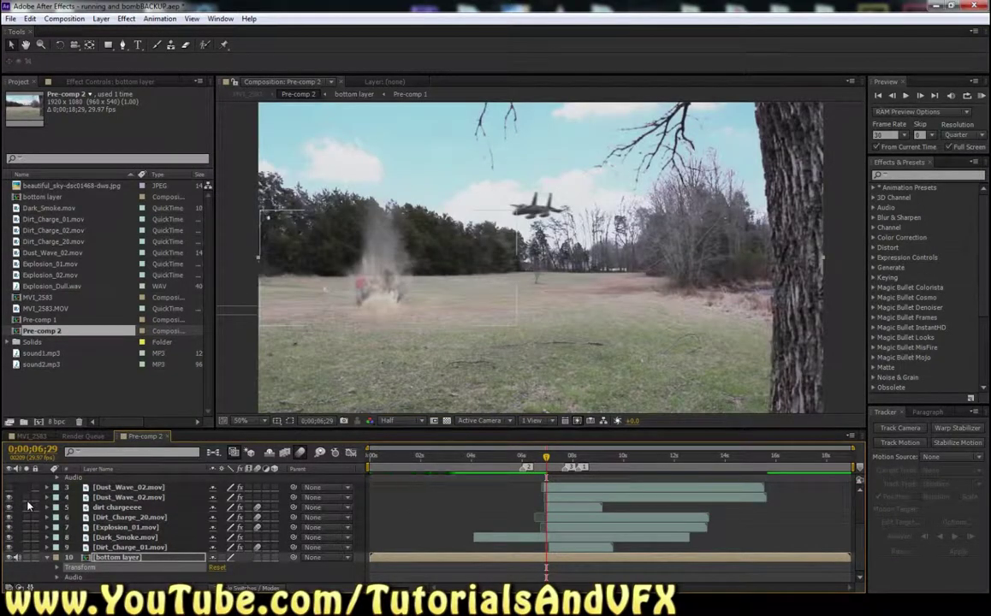
Advance frame by frame to 0;00;07;03 to examine how the fireball grows.
key("Page_Down")
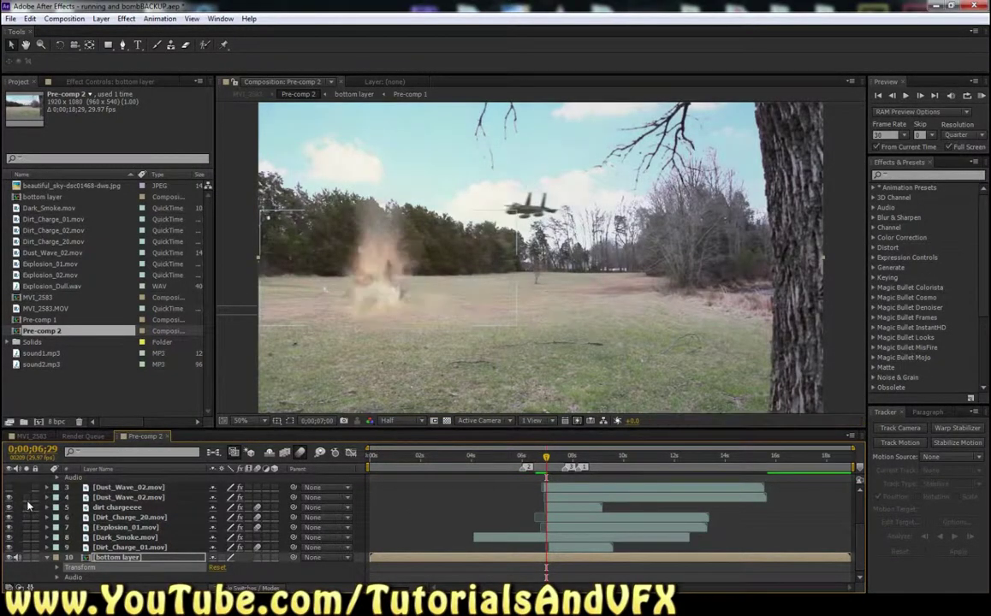
key("Page_Down")
key("Page_Down")
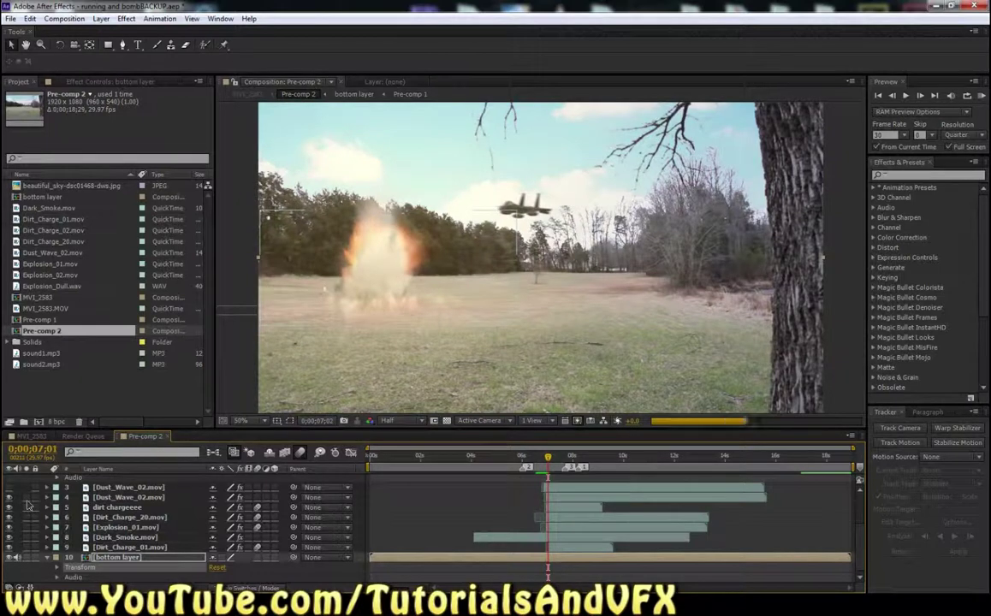
key("Page_Down")
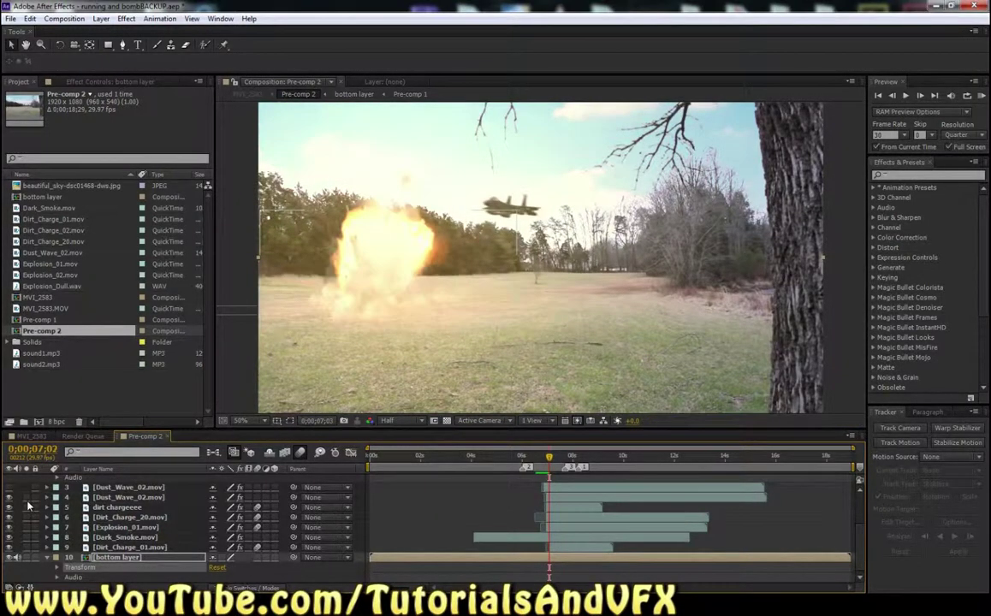
Solo Explosion_01.mov at 0;00;07;03 to view the fireball on its own, and restore the full composite.
left_click(107, 529)
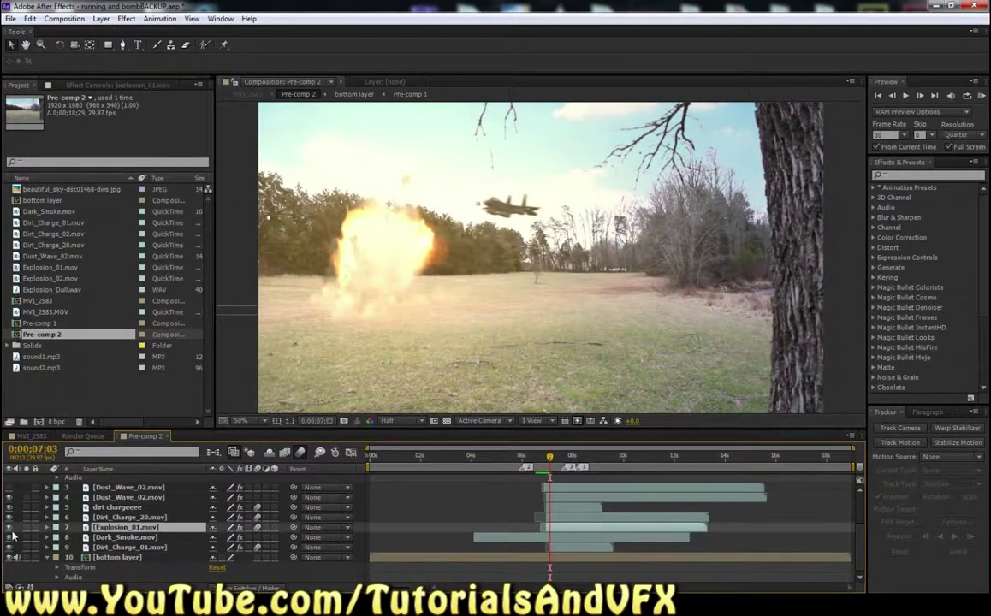
left_click(27, 528)
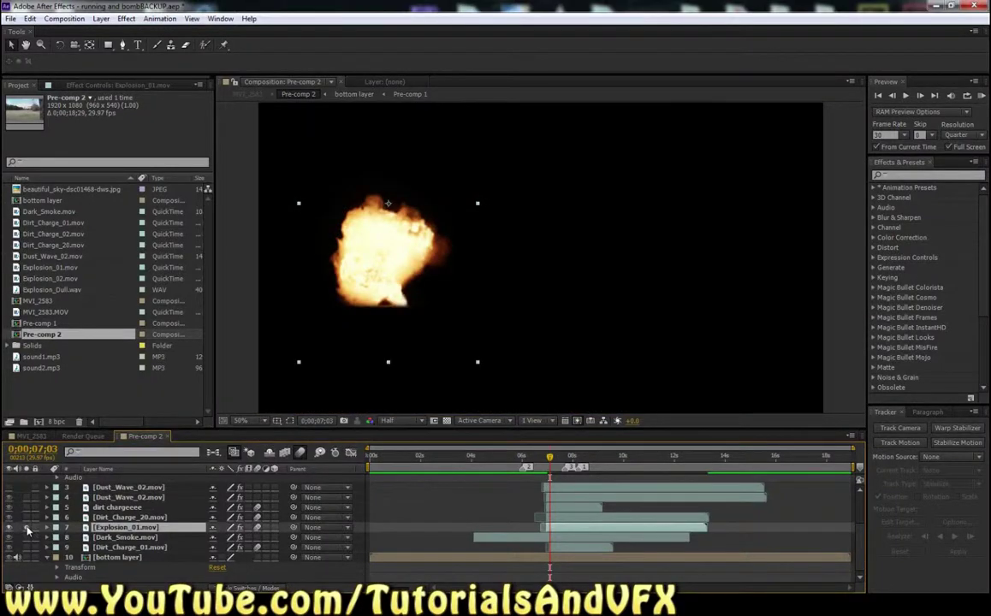
left_click(27, 529)
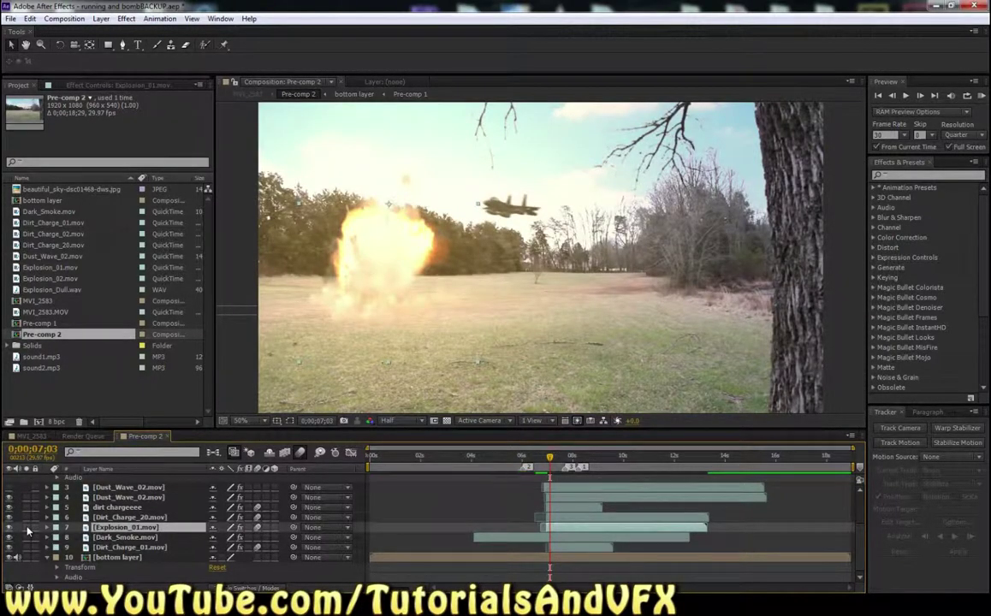
Solo Explosion_01.mov together with bottom layer to compare the plate with and without the fireball, and clear both solos.
left_click(26, 528)
left_click(27, 529)
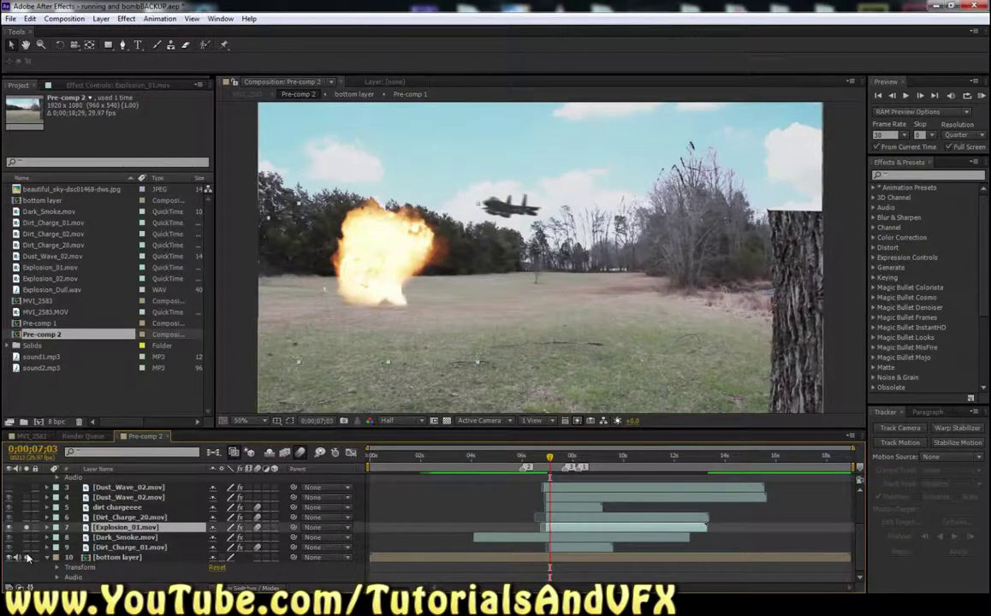
scroll(28, 526, "up", 4)
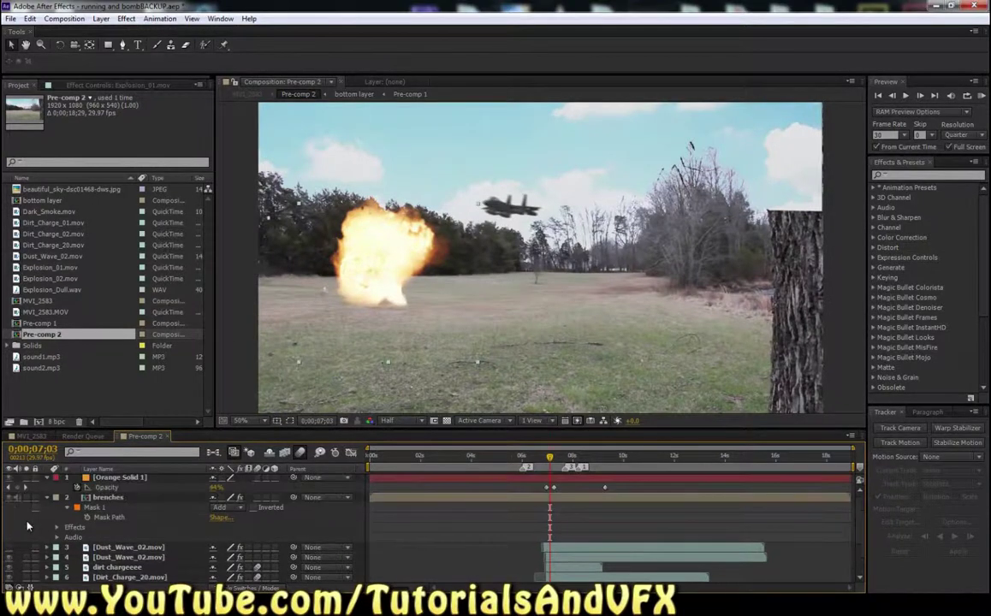
scroll(29, 510, "down", 4)
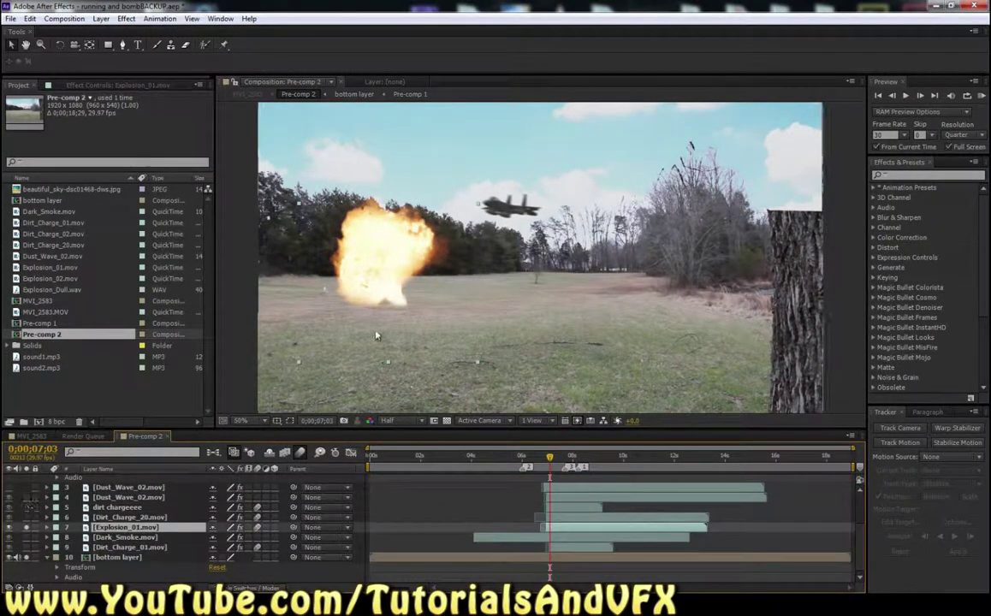
left_click(27, 481)
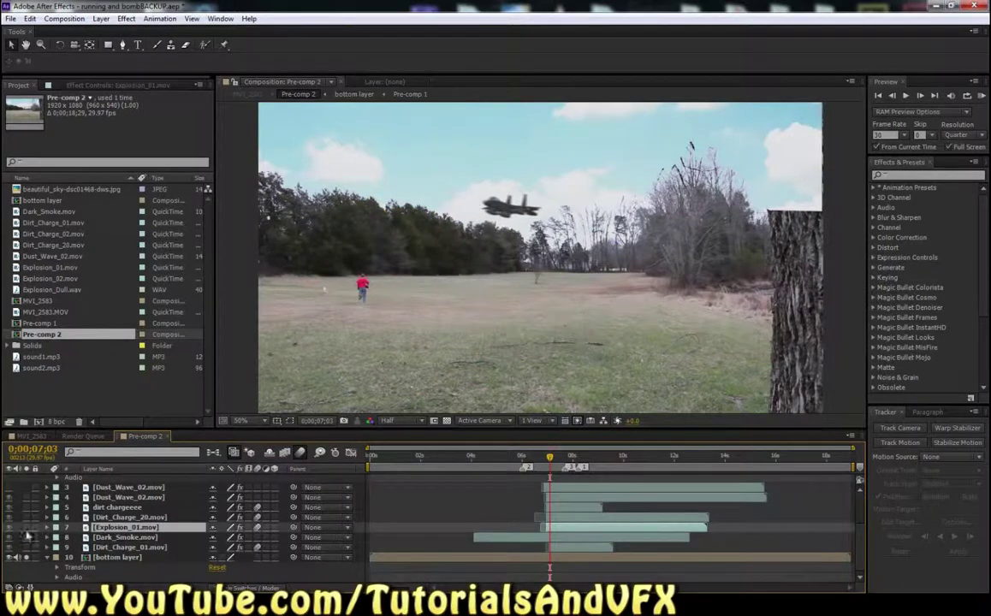
left_click(27, 559)
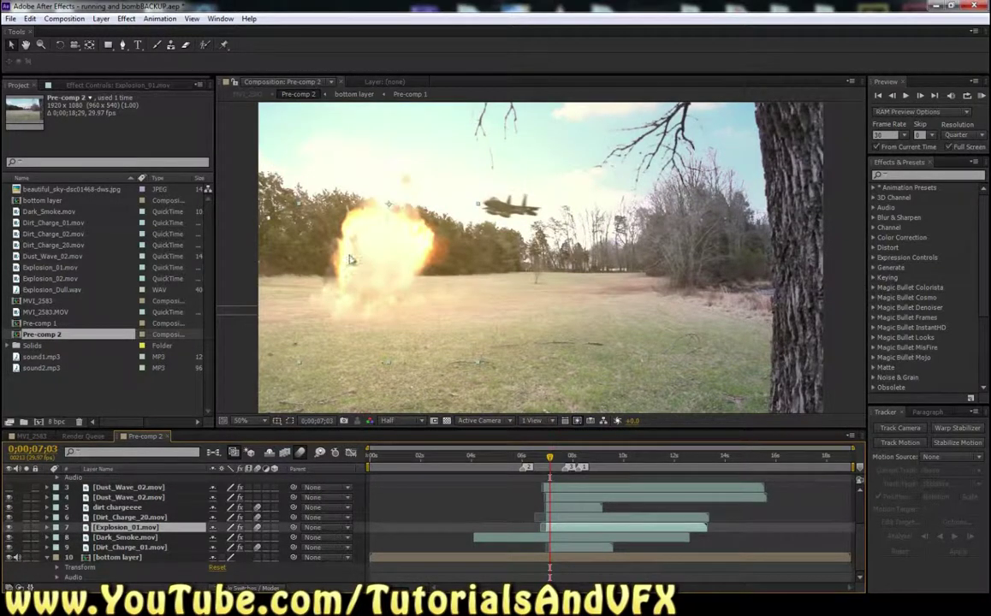
Hide and show the Orange Solid 1 layer to compare the shot with and without its orange glow.
scroll(124, 480, "up", 4)
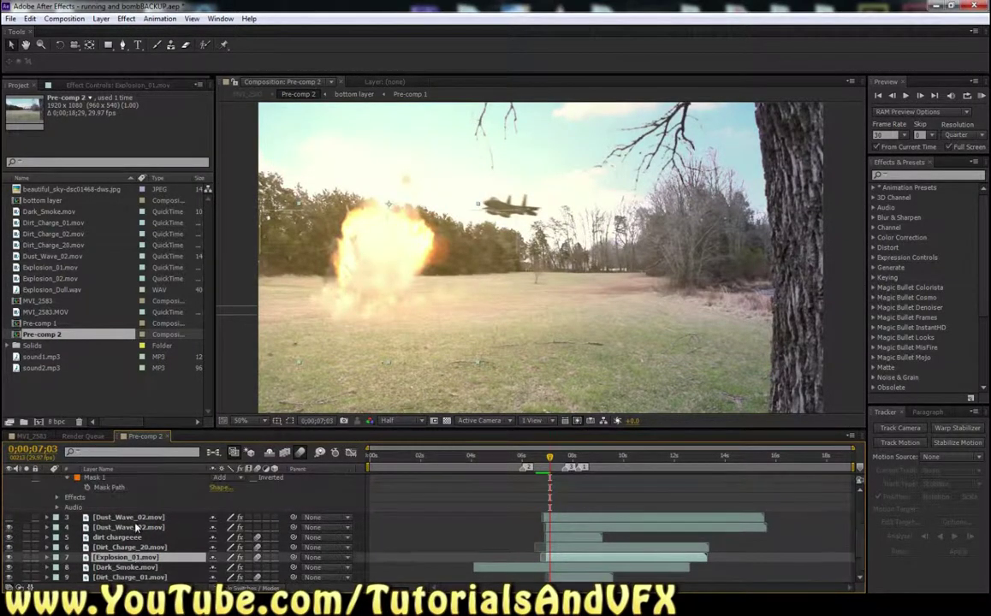
left_click(107, 479)
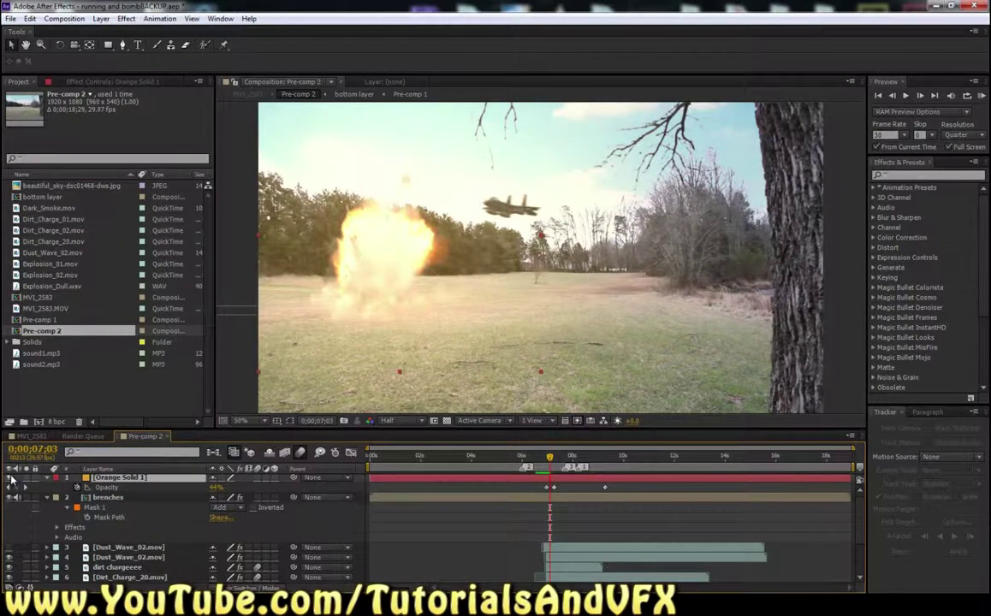
left_click(10, 477)
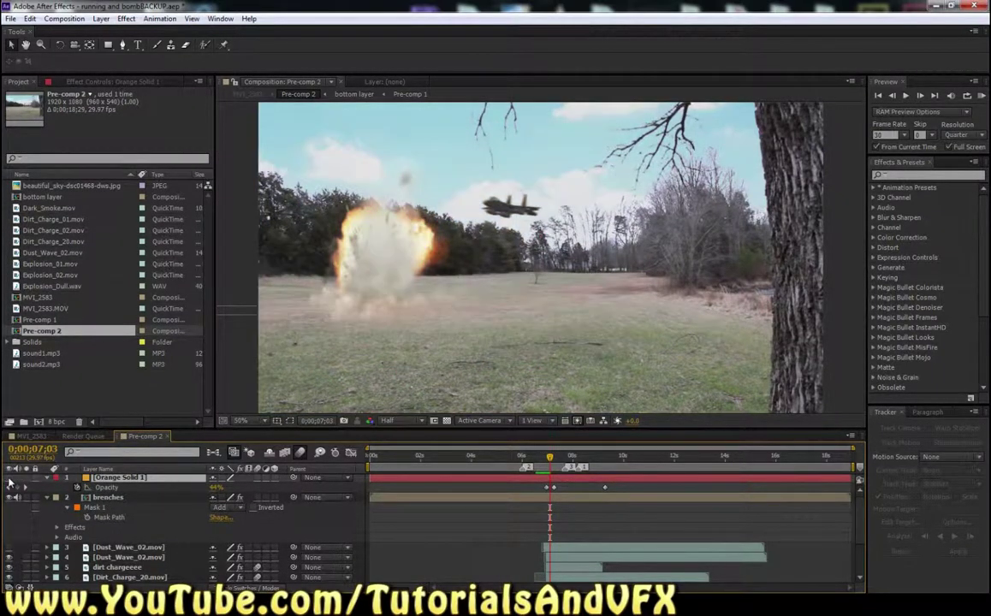
left_click(10, 478)
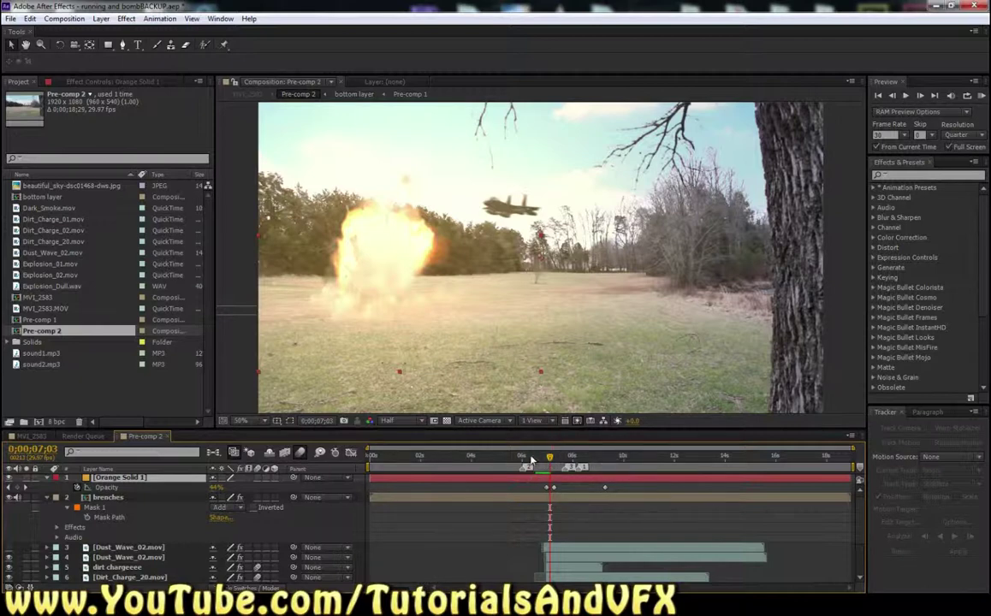
Select all the effect footage layers from Dirt_Charge_01.mov through Dust_Wave_02.mov.
scroll(445, 505, "down", 3)
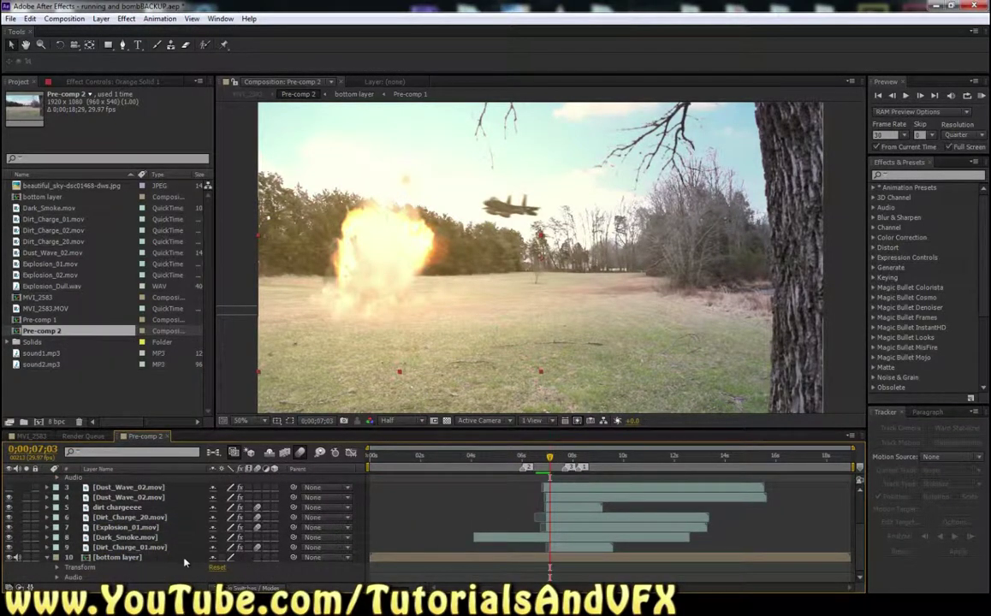
left_click(124, 546)
left_click(112, 486, "shift")
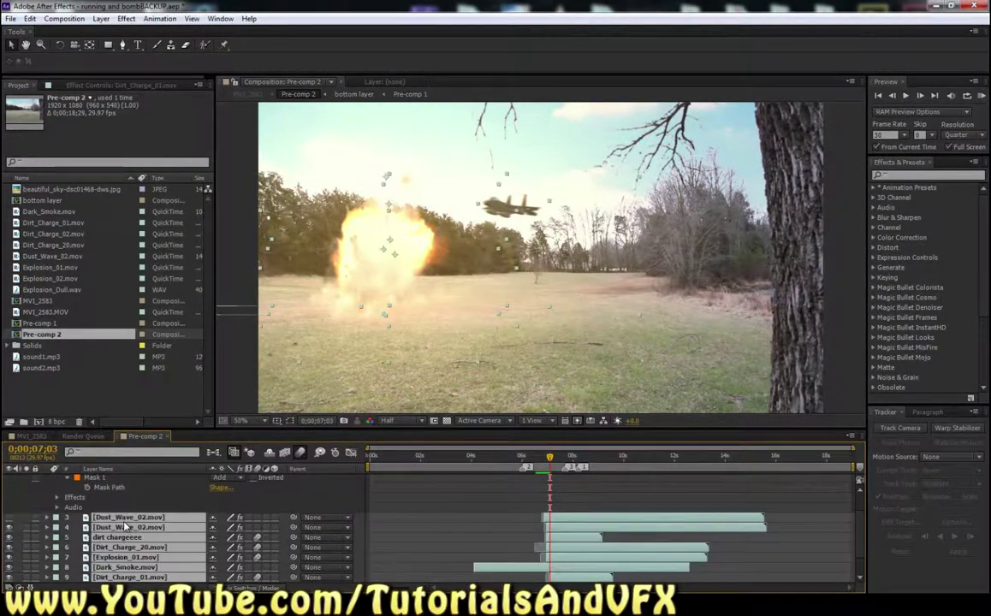
Toggle the visibility of the brenches layer and solo it to examine the cut-out branches and trunk, and clear the solo.
scroll(122, 486, "up", 3)
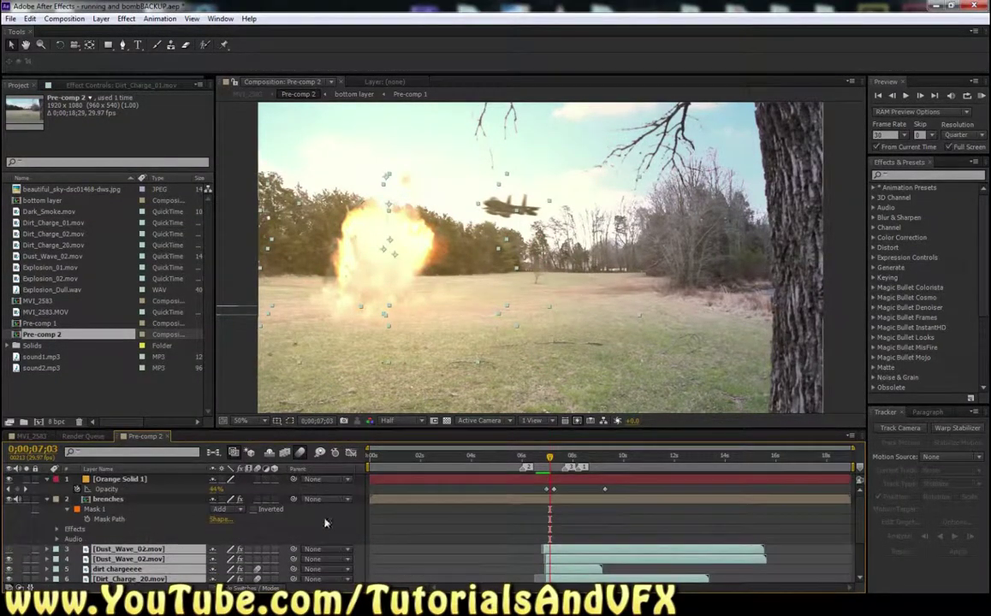
left_click(108, 499)
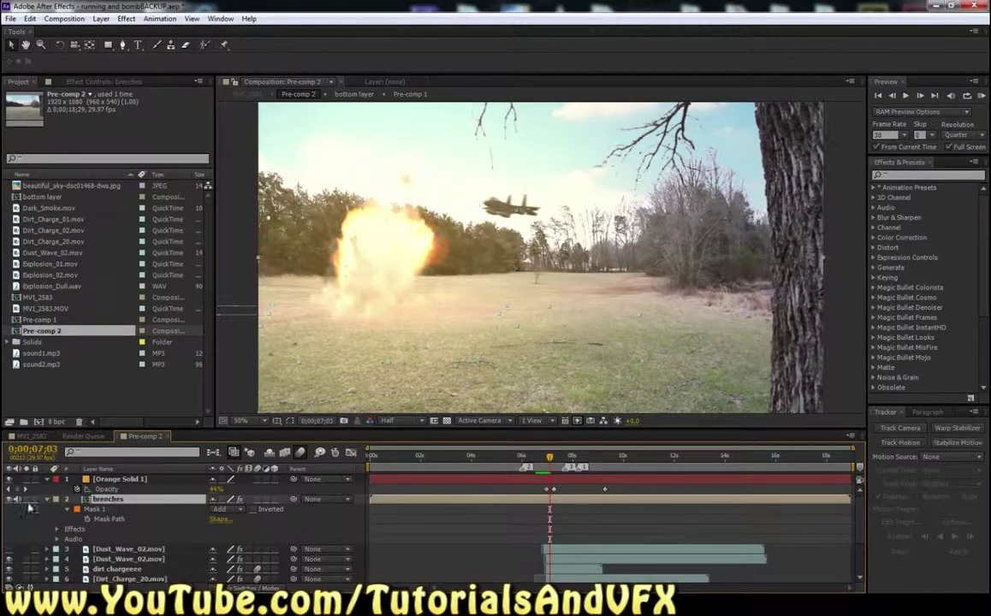
left_click(10, 501)
left_click(9, 501)
left_click(26, 500)
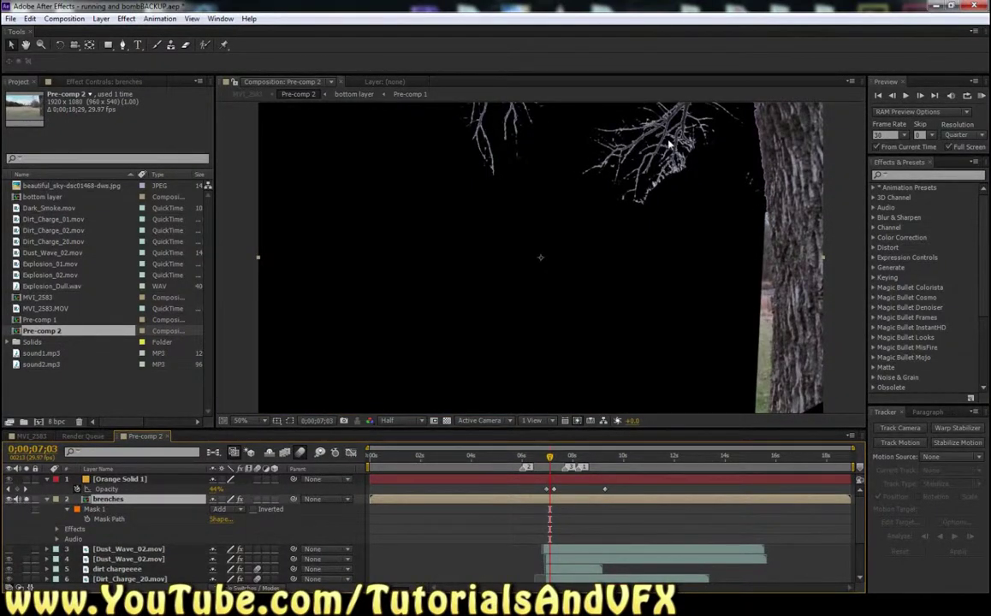
left_click(27, 500)
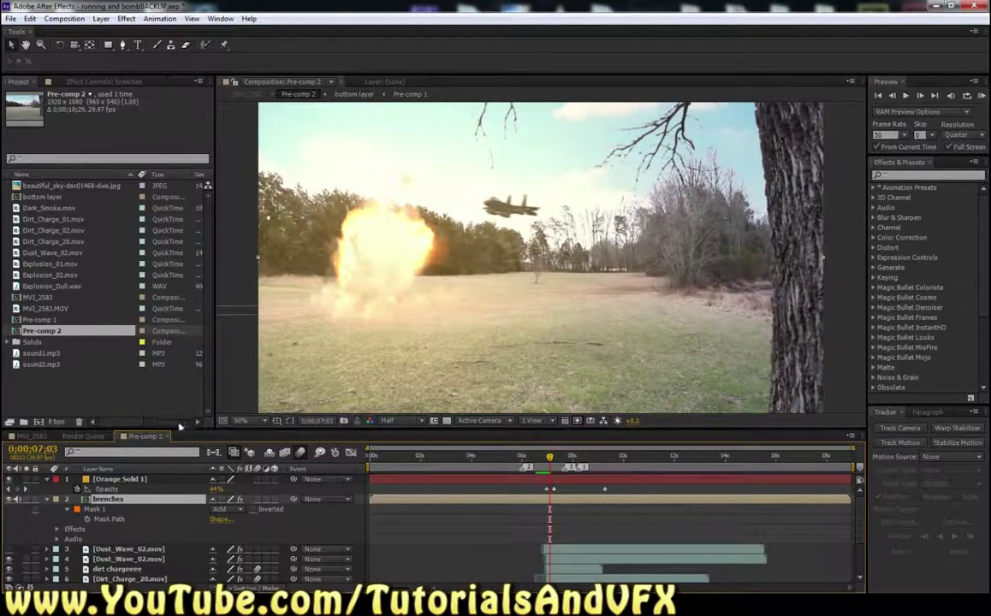
Select the Orange Solid 1 layer for review, and open the bottom layer composition.
left_click(120, 480)
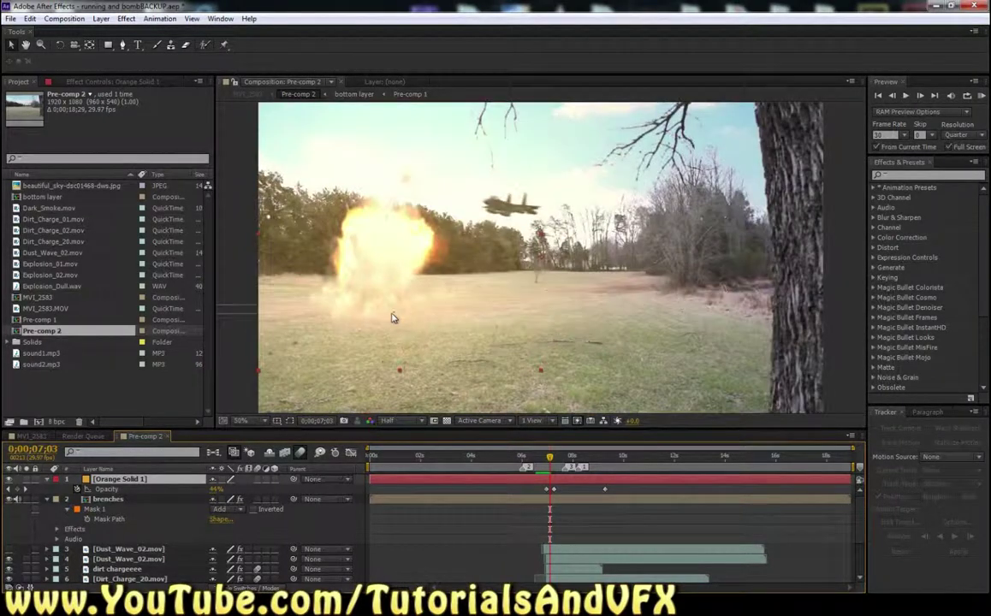
scroll(343, 338, "down", 2)
scroll(347, 339, "up", 2)
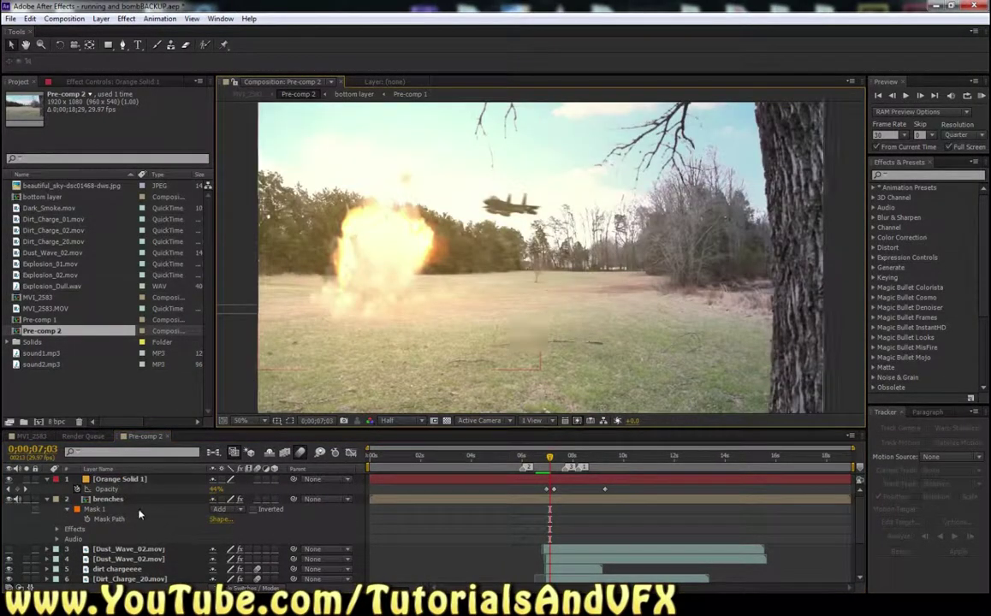
scroll(112, 514, "down", 3)
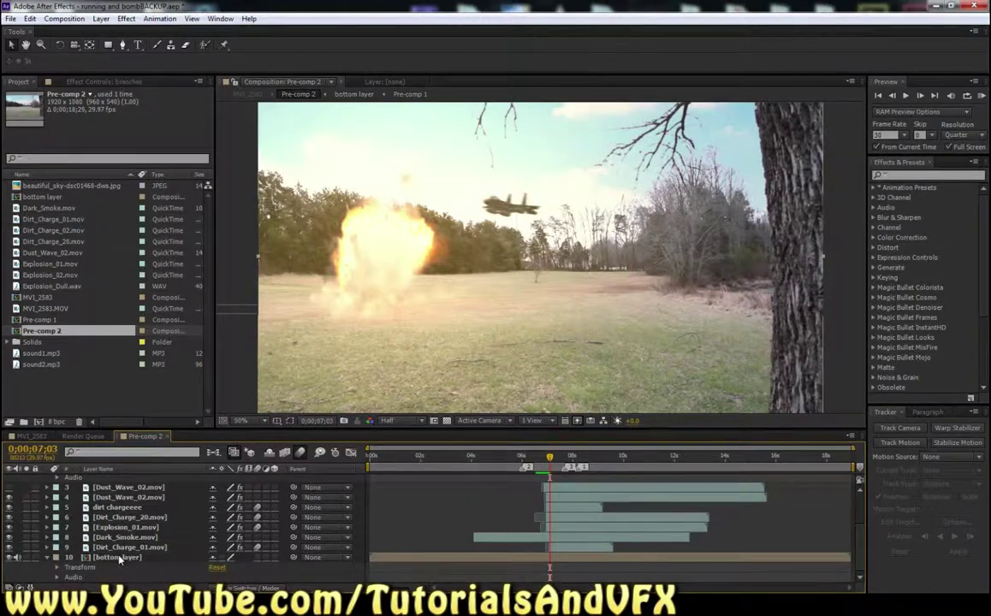
double_click(111, 557)
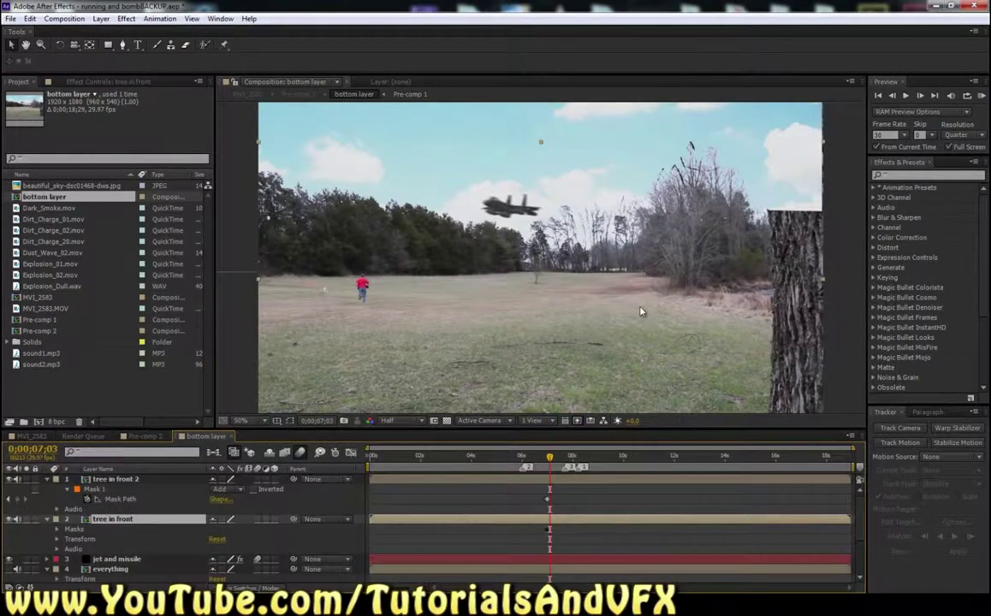
Select the tree in front 2 and tree in front layers in turn to examine these masked layers.
left_click(109, 488)
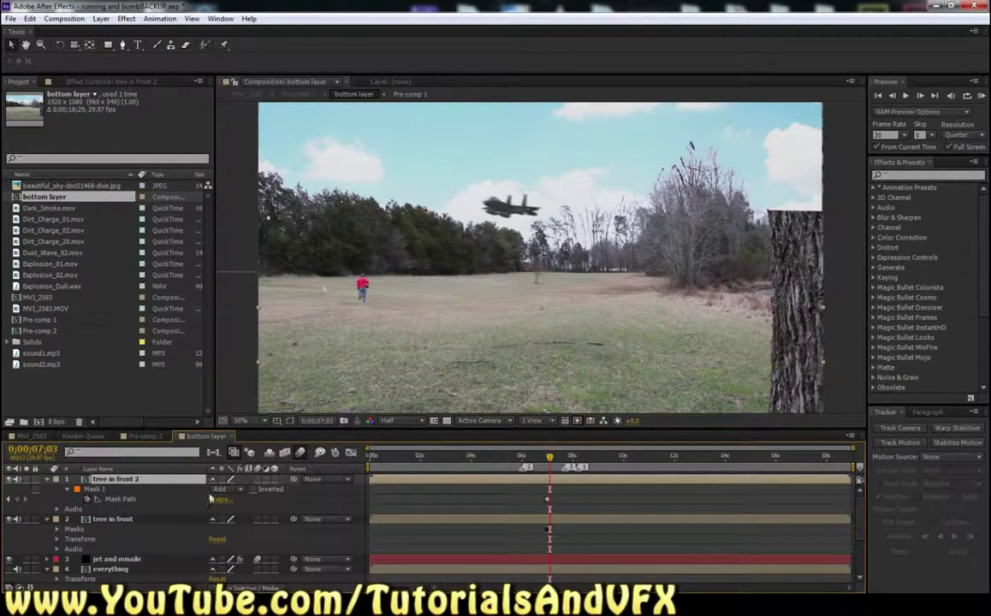
left_click(137, 520)
key("Return")
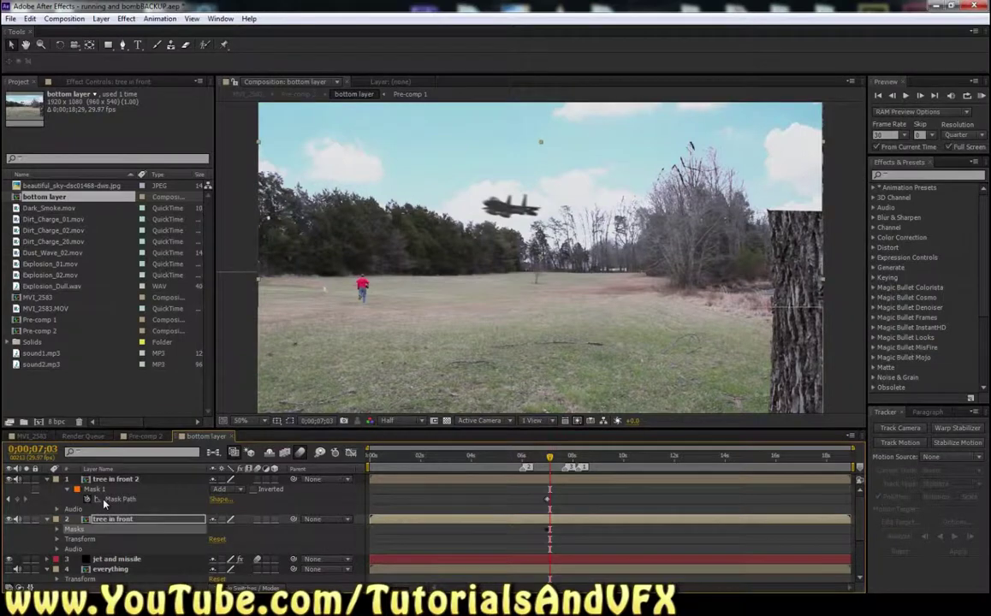
Toggle the visibility of the beautiful_sky-dsc01468-dws.jpg layer to compare the shot with and without the replacement sky.
left_click(117, 560)
scroll(124, 548, "down", 3)
scroll(126, 567, "down", 1)
left_click(127, 567)
left_click(8, 568)
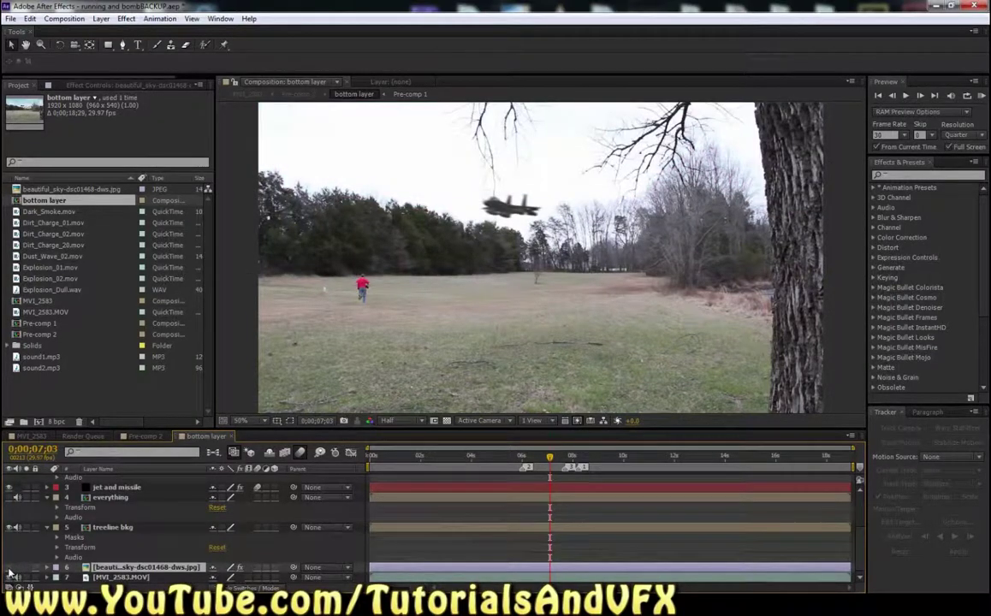
left_click(9, 568)
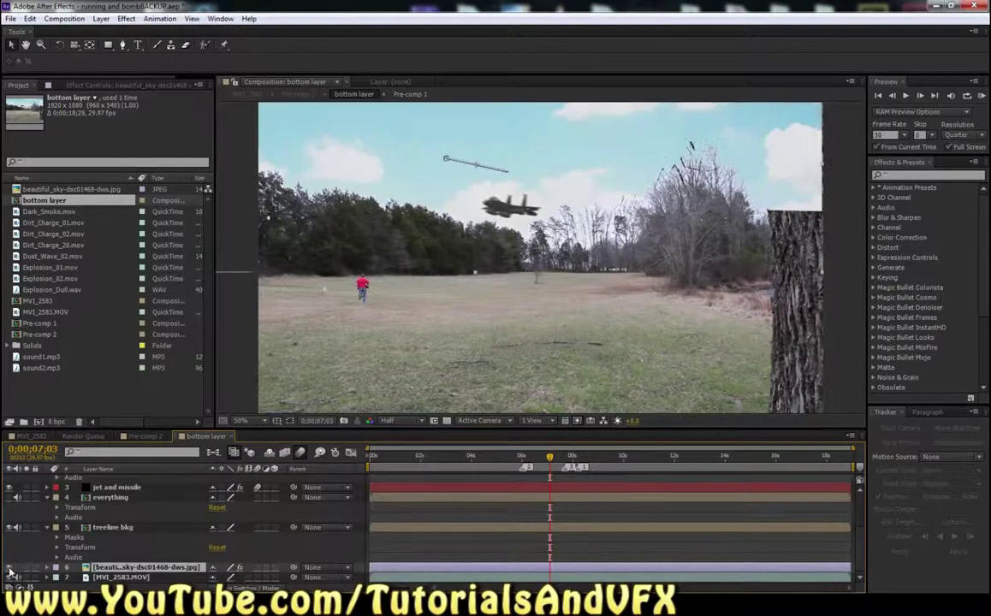
left_click(9, 567)
left_click(8, 567)
Solo the MVI_2583.MOV footage and the treeline bkg layer in turn to examine each, clearing each solo.
left_click(27, 578)
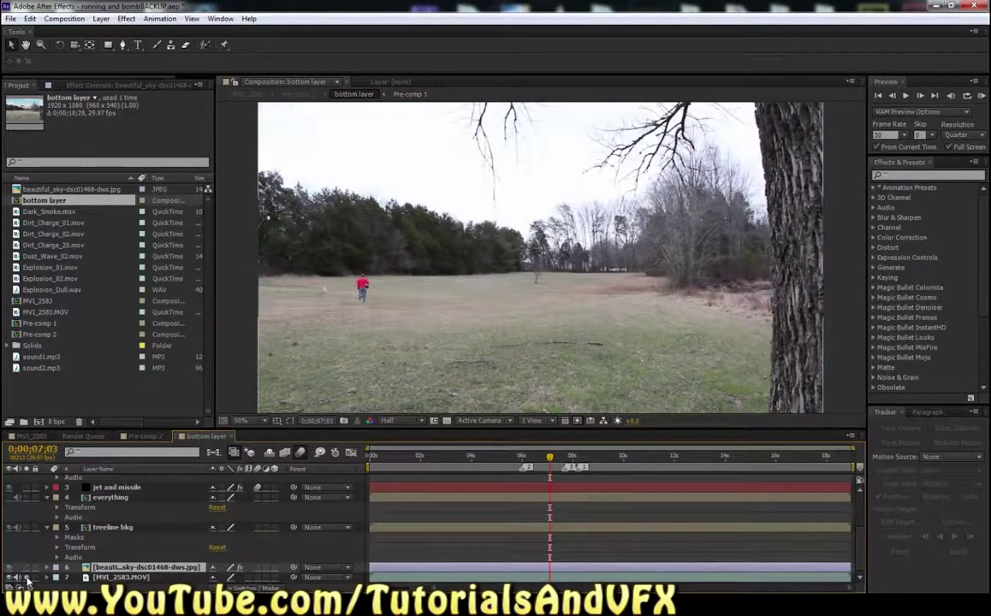
left_click(26, 578)
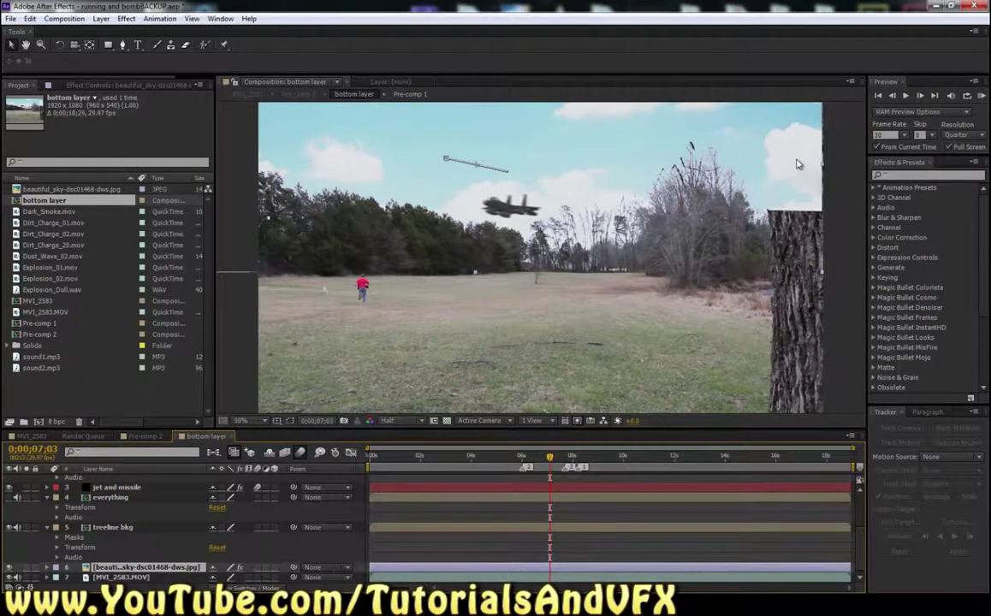
left_click(99, 527)
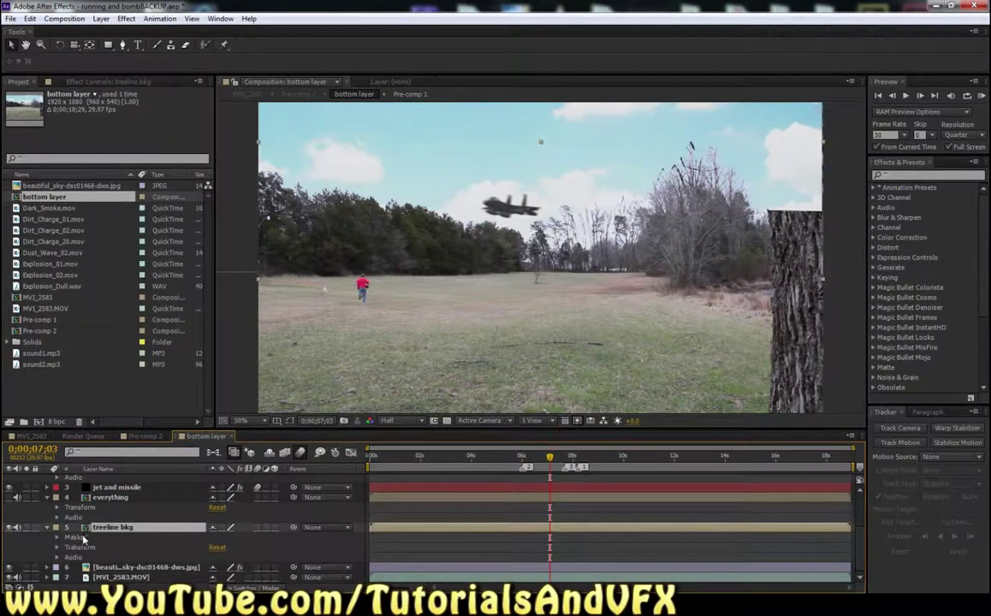
left_click(27, 528)
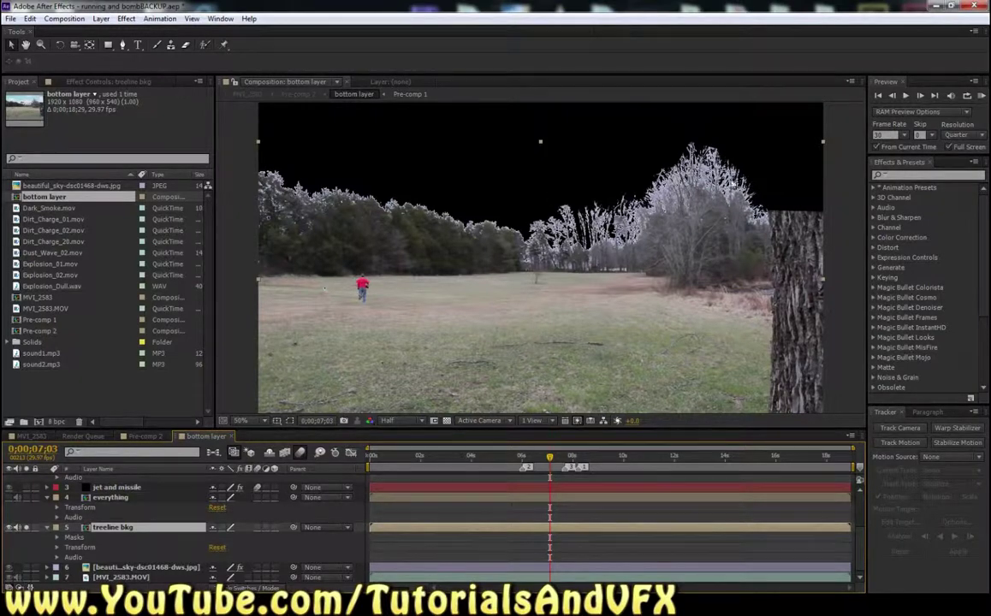
left_click(26, 527)
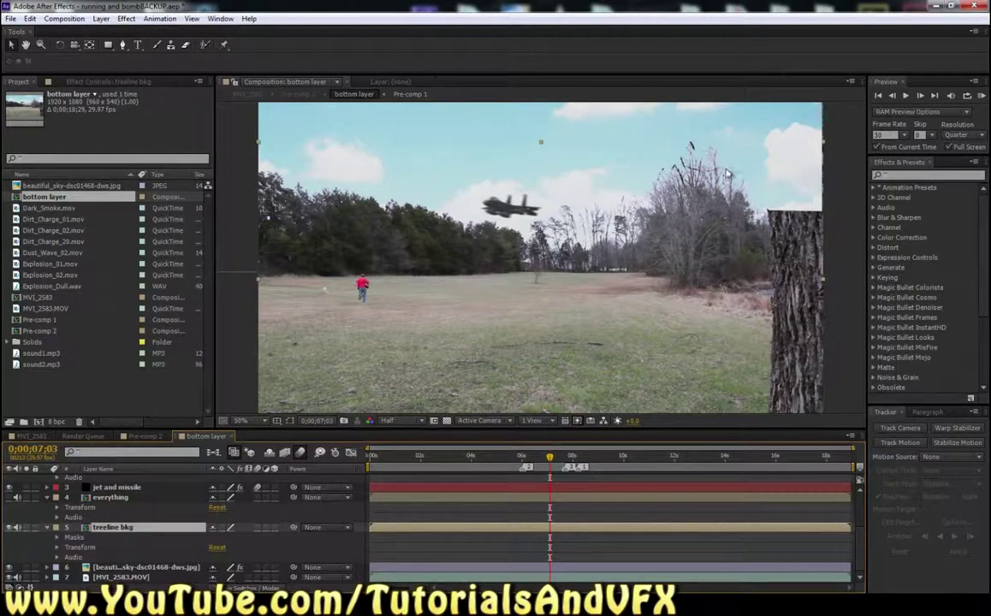
Select the everything layer and toggle its visibility on and off to examine what it contributes.
left_click(123, 500)
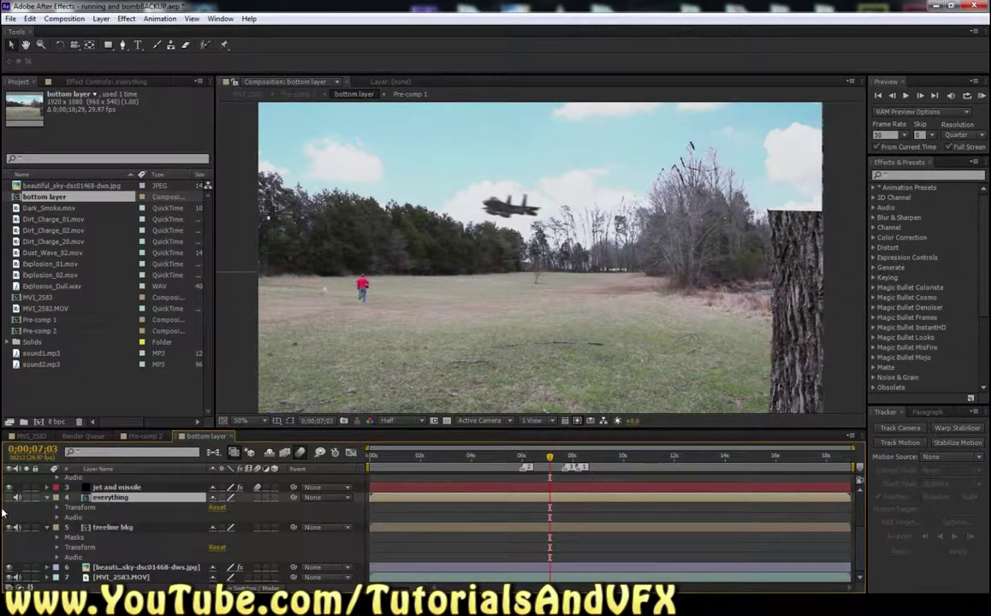
left_click(9, 499)
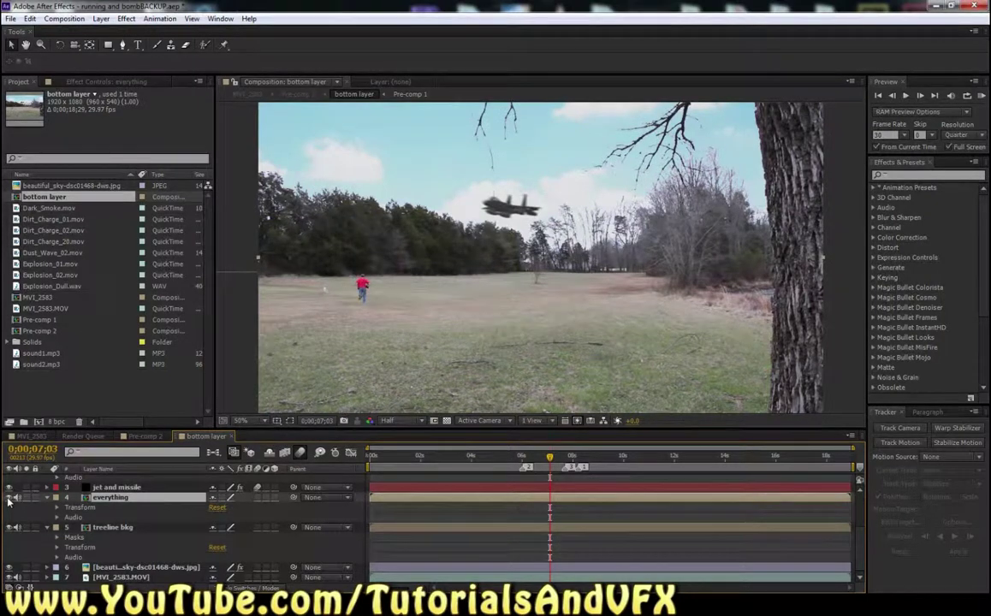
left_click(9, 499)
left_click(9, 500)
left_click(8, 500)
Toggle the jet and missile layer's visibility and preview the shot around 0;00;06;27 to compare it with and without the jet.
left_click(10, 488)
left_click(9, 488)
left_click(8, 488)
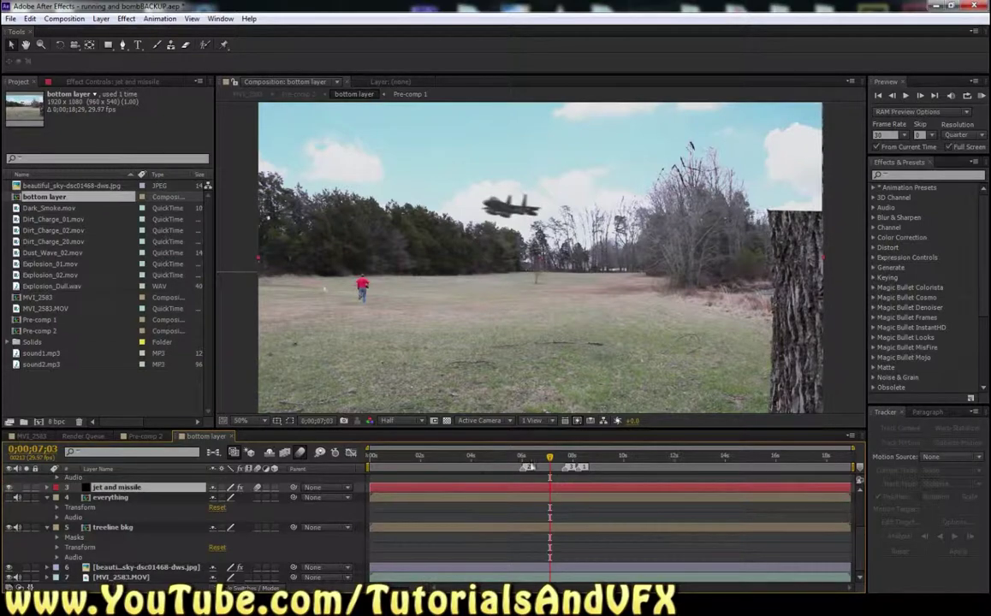
left_click_drag(550, 456, 536, 460)
key("space")
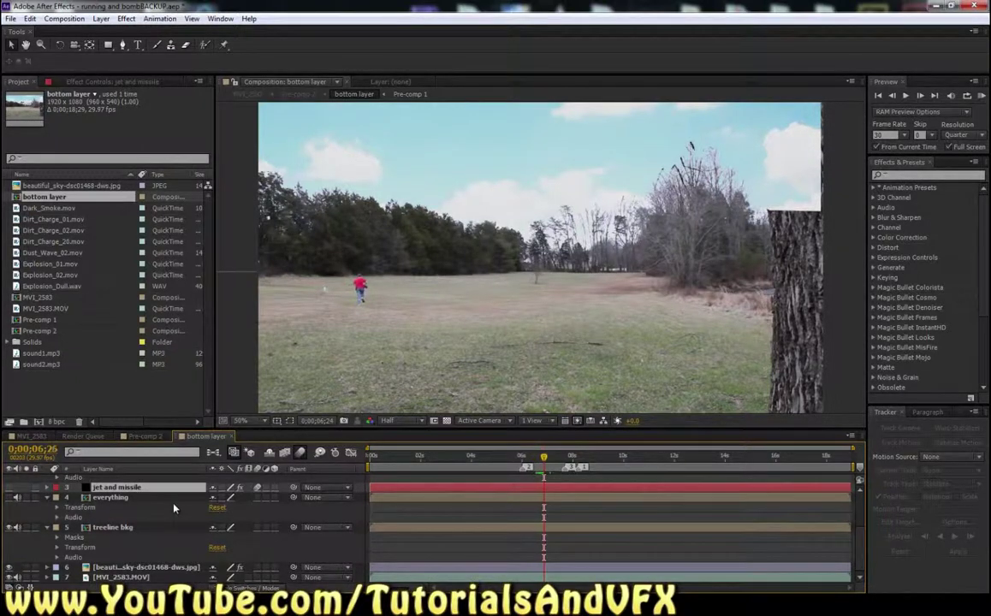
left_click(7, 489)
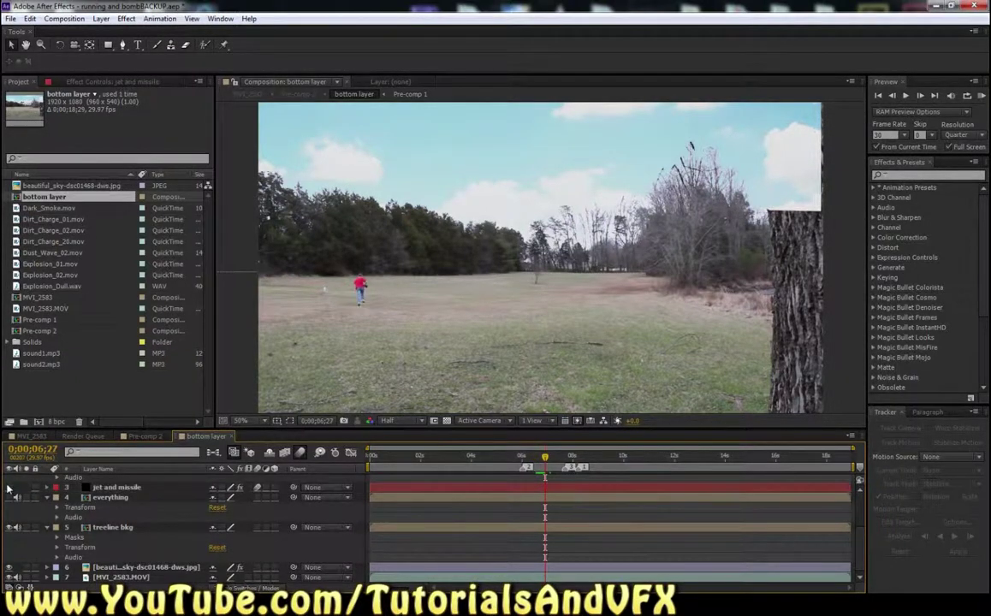
left_click(9, 488)
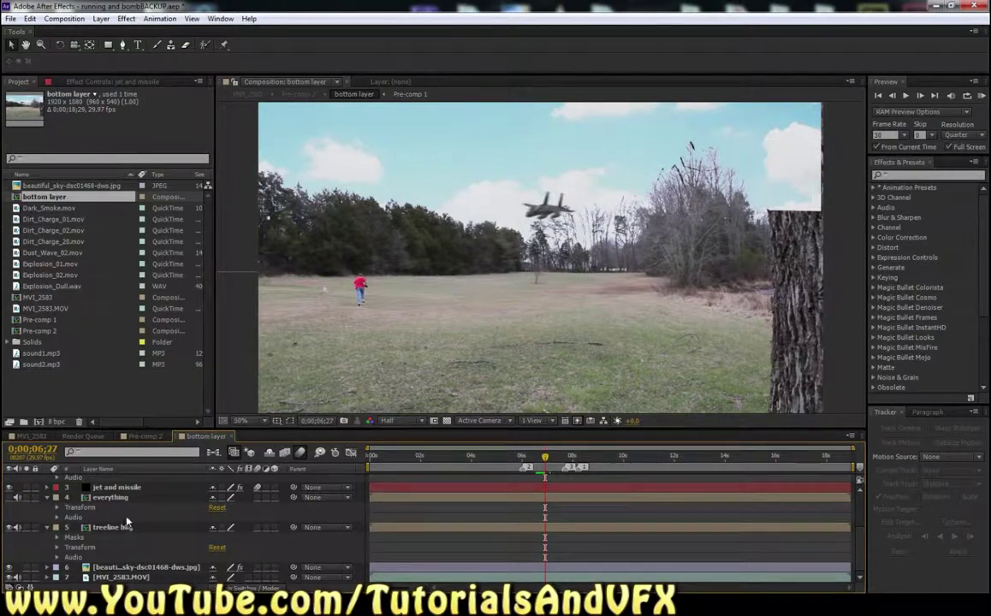
Show the jet and missile layer's effect controls in an enlarged view and examine its Element effect at 0;00;06;25.
left_click(122, 489)
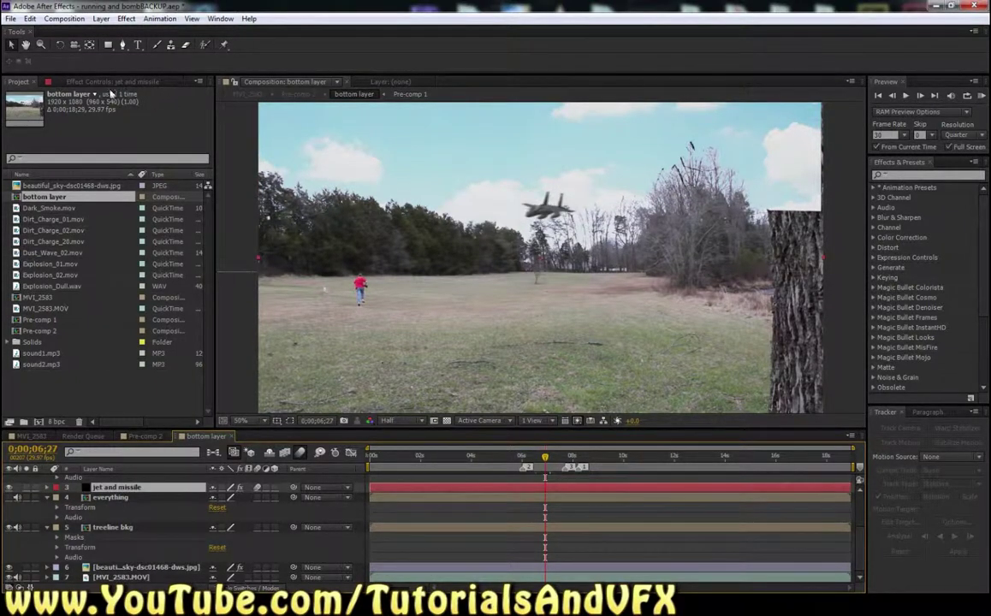
left_click(108, 83)
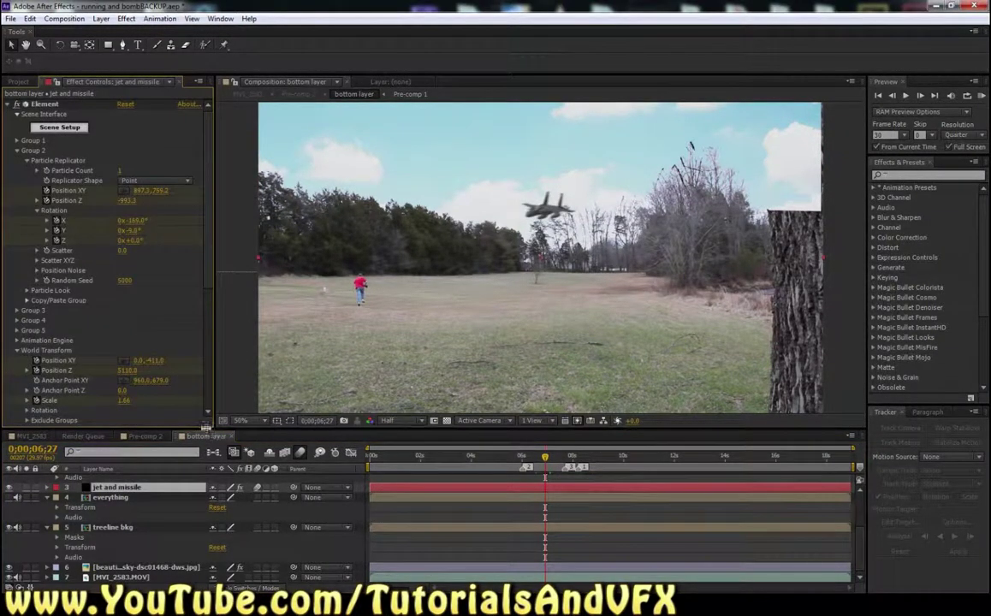
left_click_drag(195, 430, 196, 463)
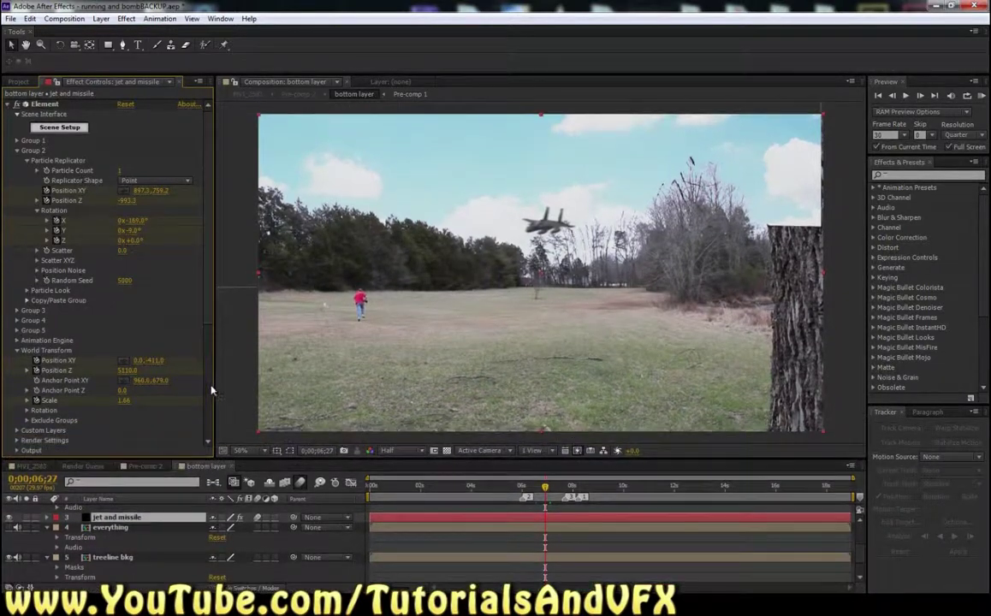
left_click_drag(216, 383, 288, 382)
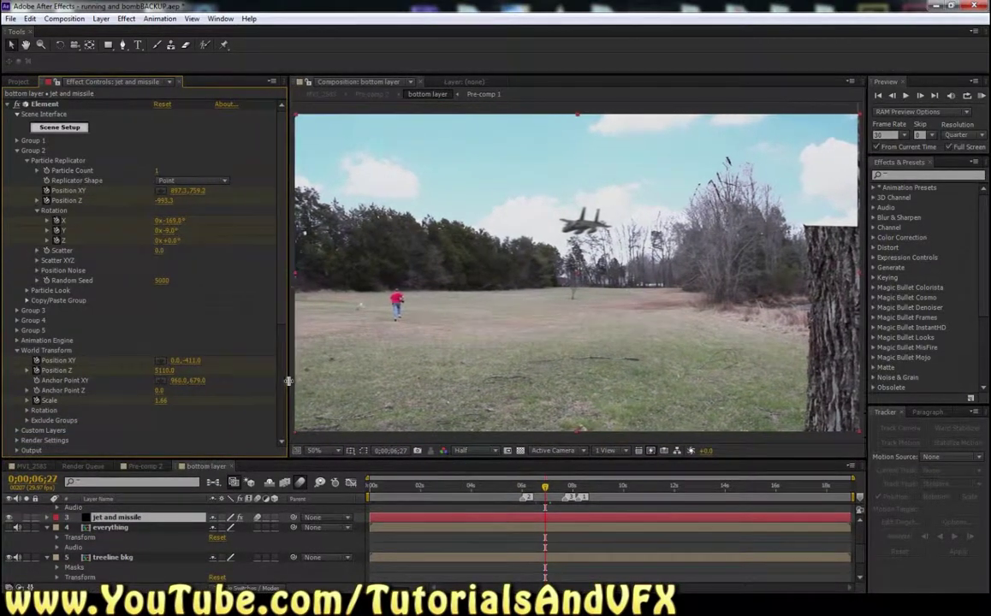
left_click(69, 105)
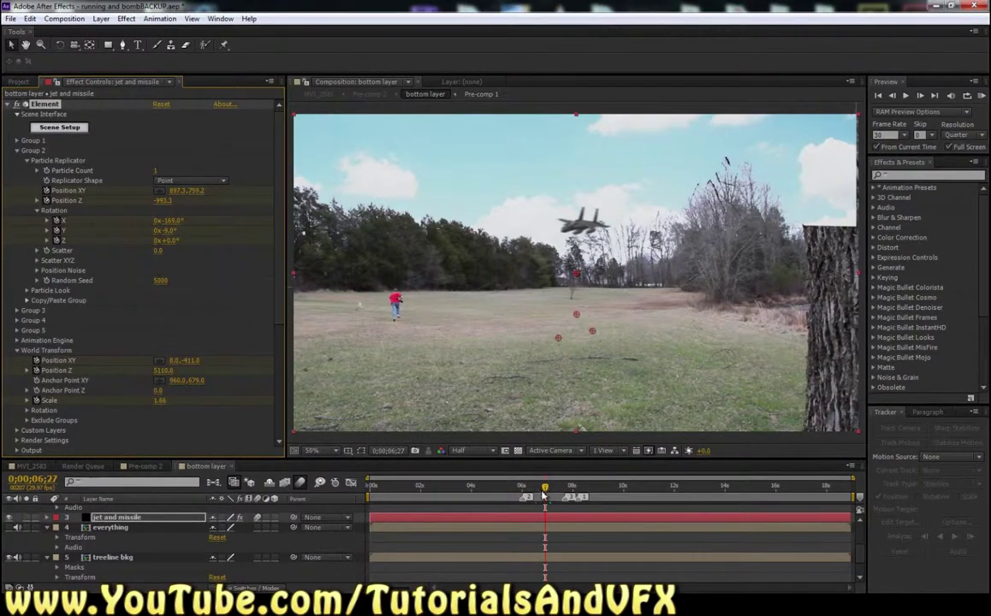
left_click_drag(544, 496, 543, 492)
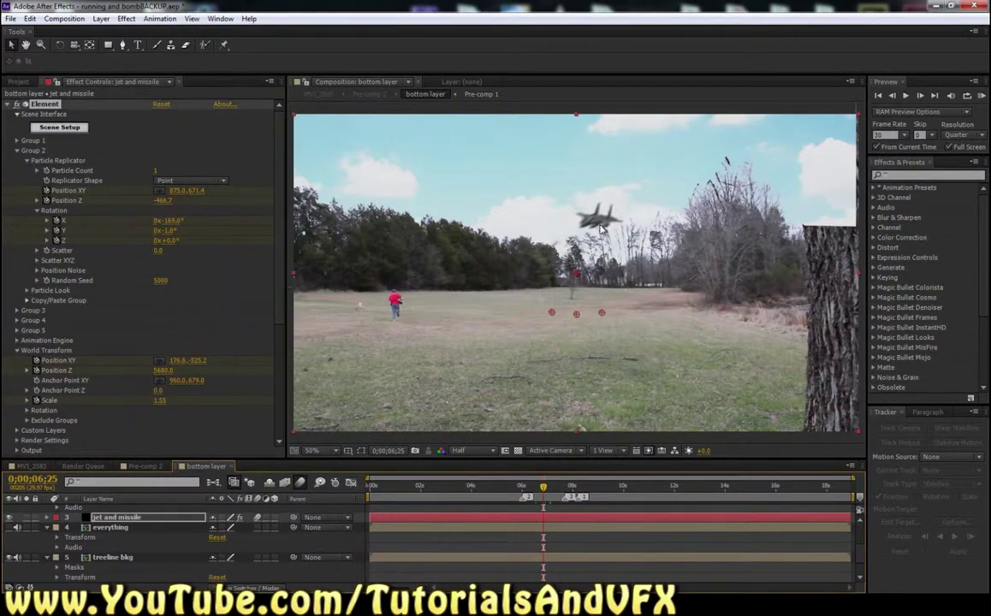
Open Element's Scene Setup and examine the F-15C_Eagle model from several angles along with the scene's model list.
left_click(75, 126)
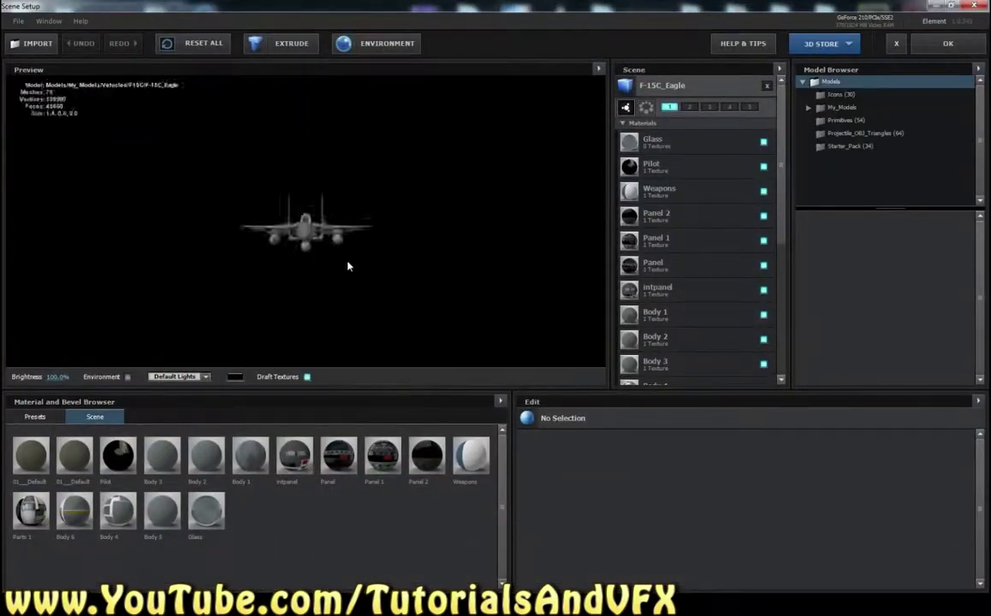
left_click_drag(322, 224, 291, 214)
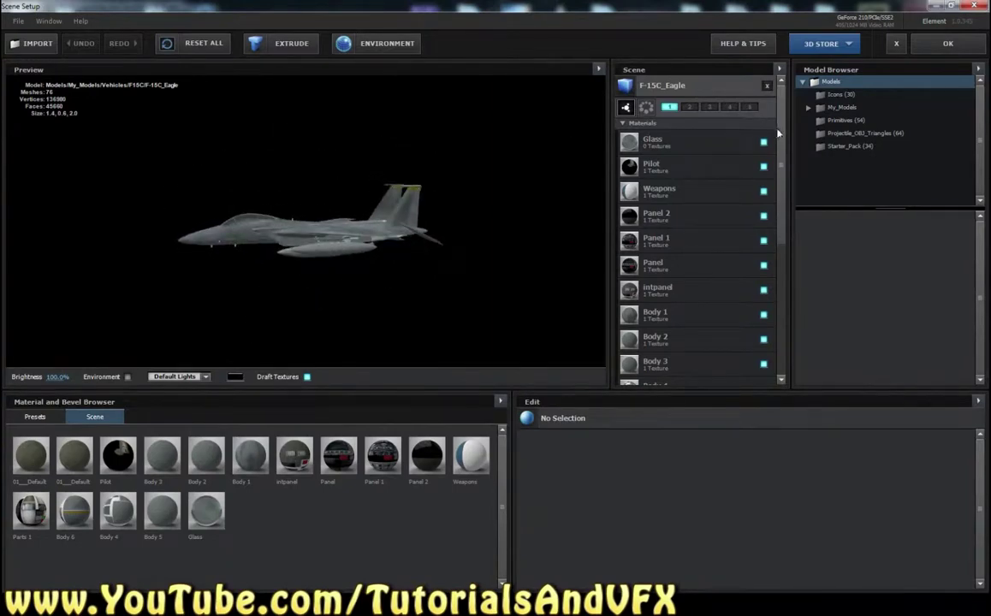
scroll(761, 282, "down", 5)
scroll(334, 236, "up", 3)
scroll(405, 308, "up", 5)
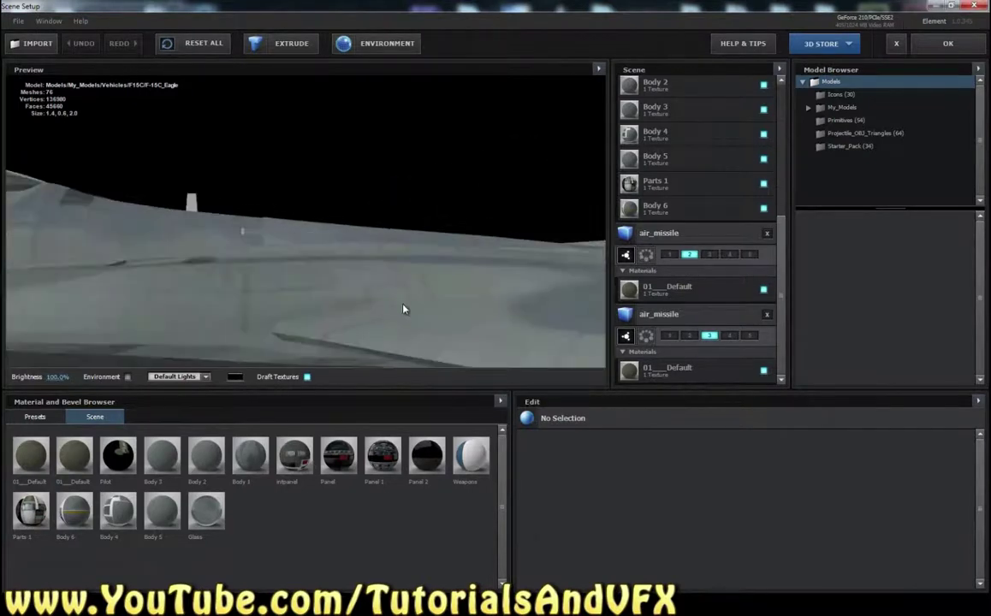
scroll(407, 292, "down", 4)
scroll(402, 274, "up", 5)
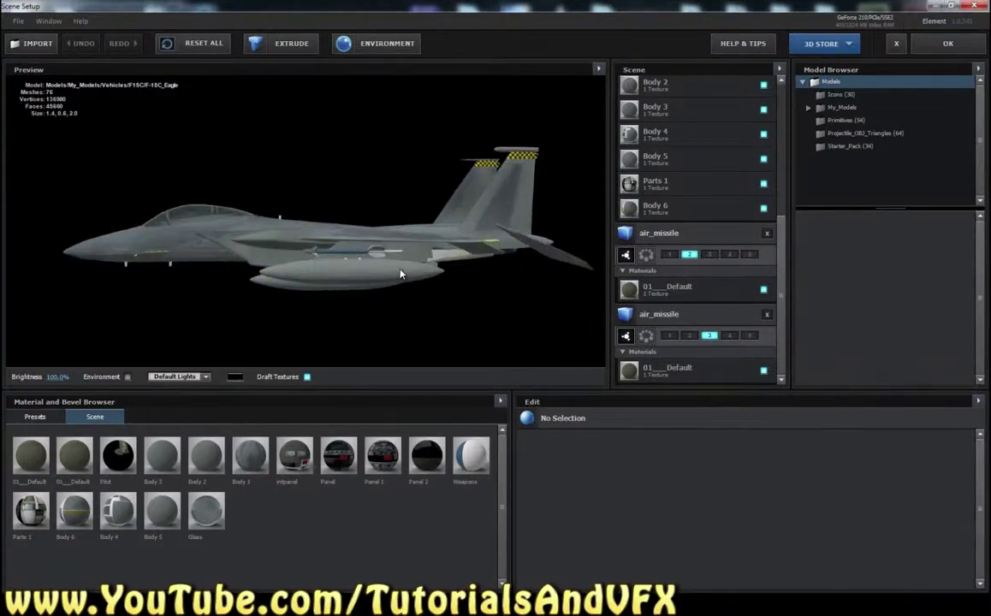
scroll(446, 274, "down", 5)
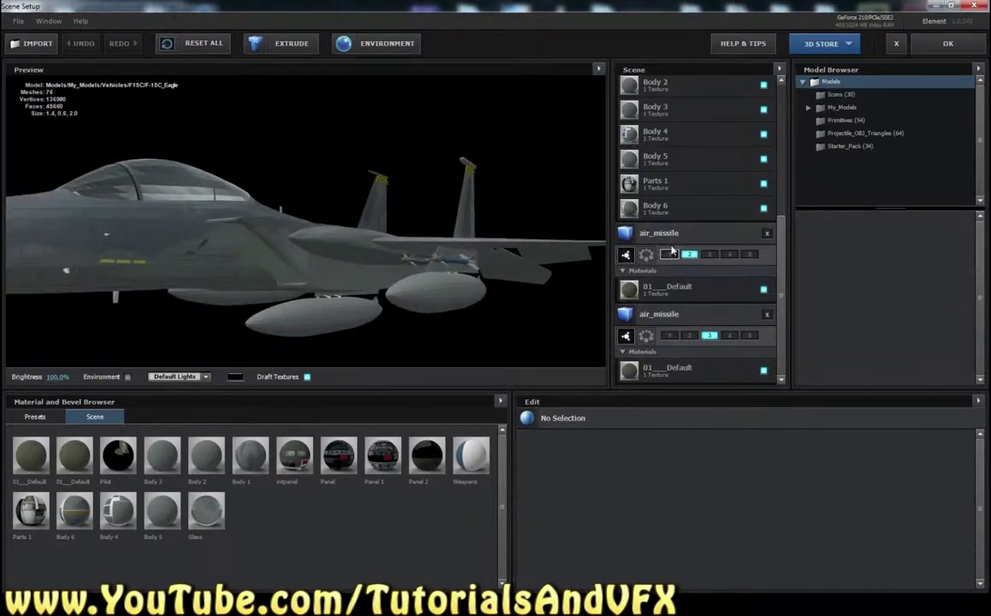
scroll(672, 251, "up", 10)
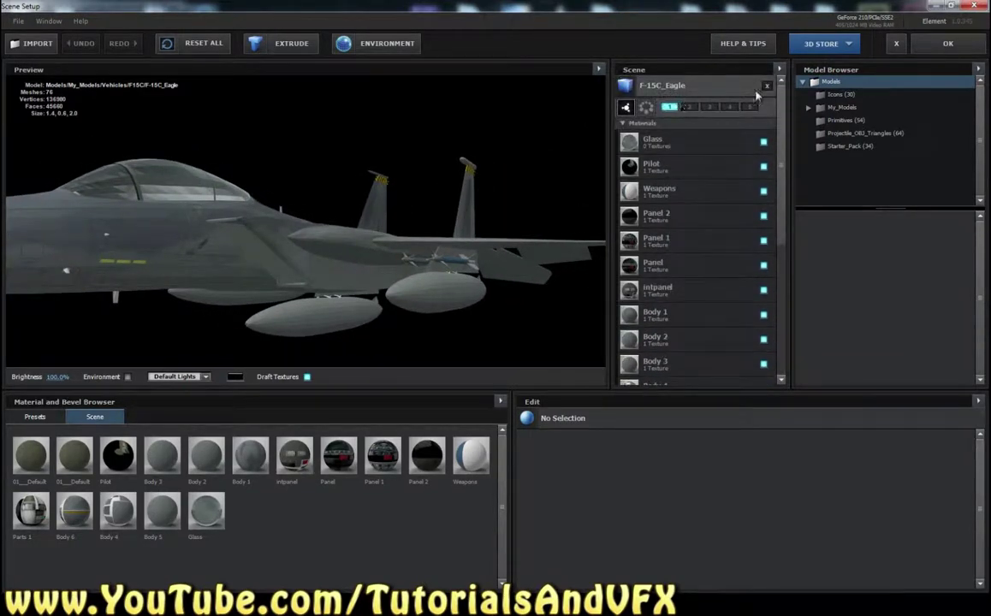
Remove the F-15C_Eagle model to examine the air_missile models, and close Scene Setup without saving.
left_click(767, 86)
left_click_drag(276, 290, 591, 101)
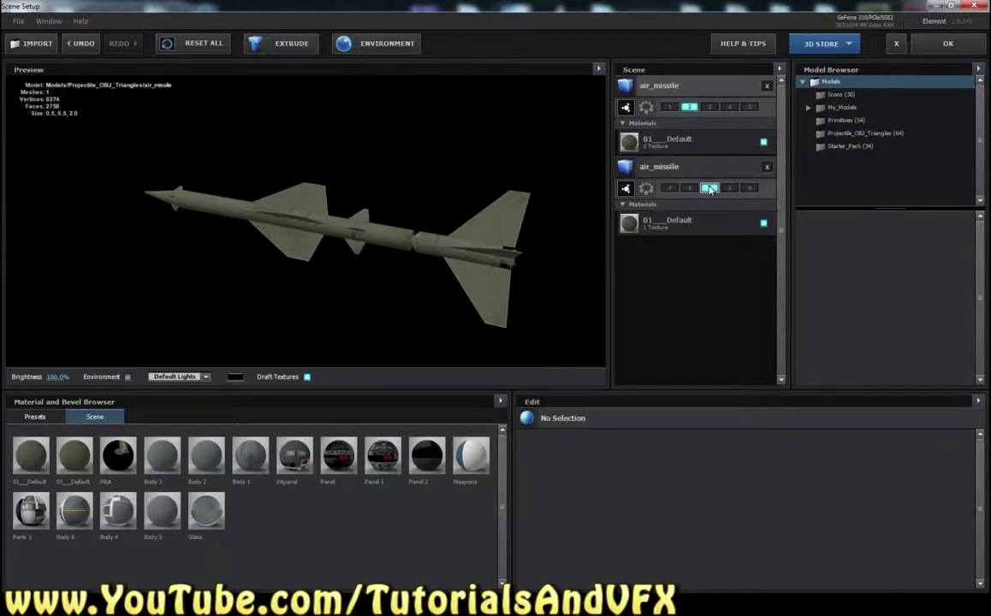
left_click(975, 7)
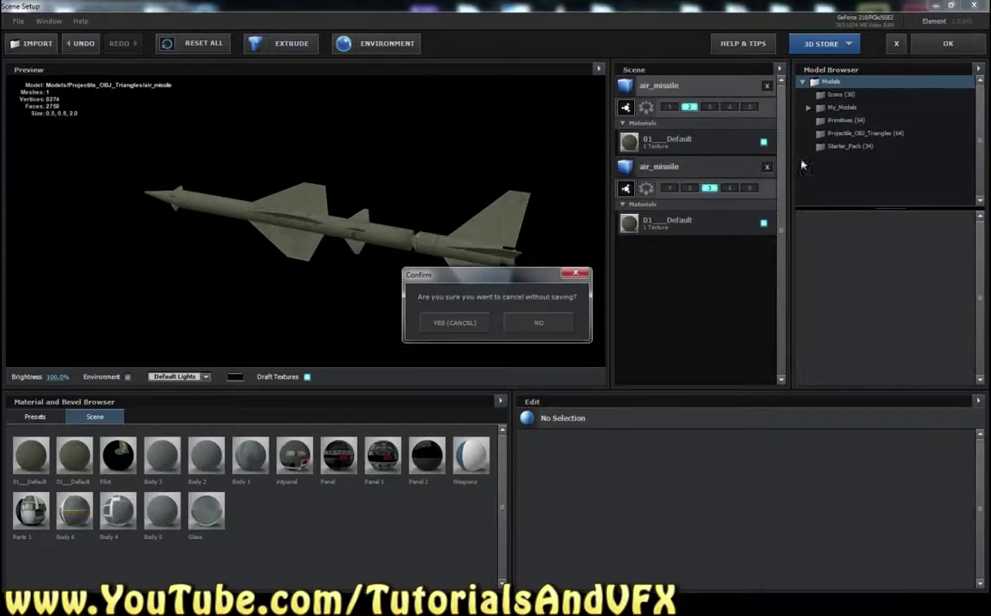
left_click(455, 323)
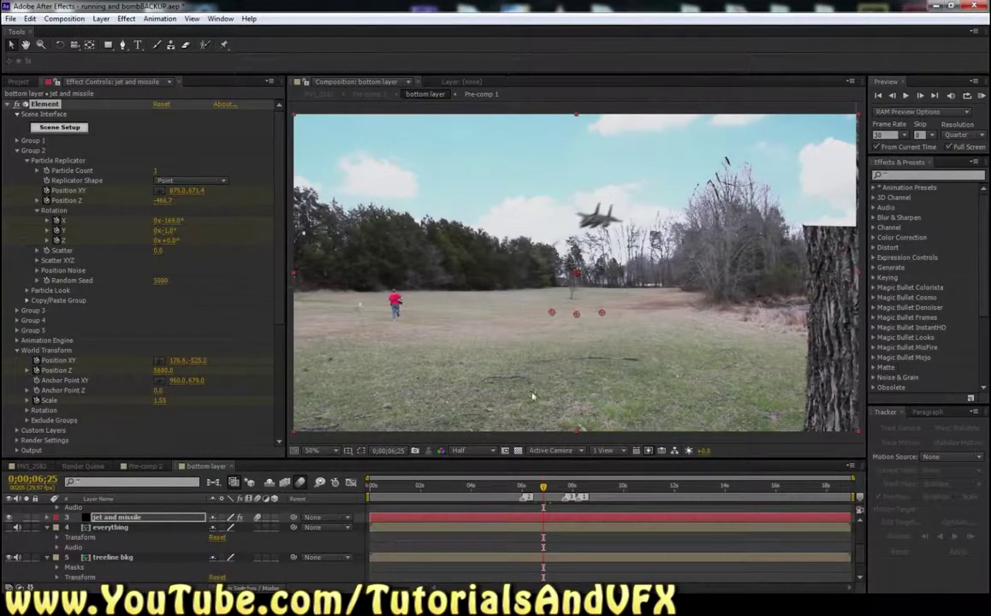
Collapse Element's Group 2 settings and expand Group 1 to examine its Particle Replicator and the World Transform values.
left_click(16, 150)
left_click(17, 142)
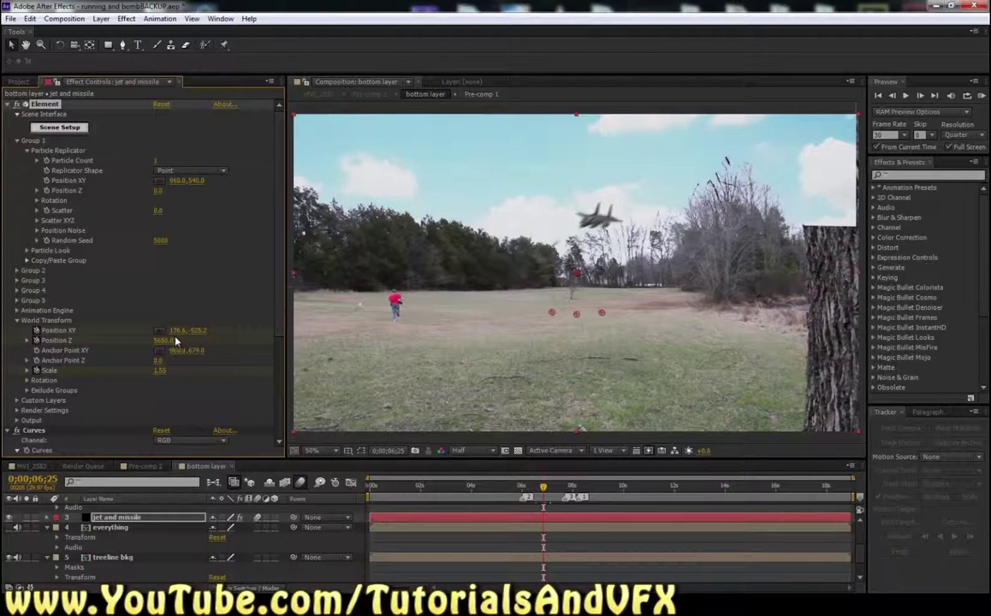
left_click_drag(175, 330, 173, 294)
Go to 0;00;06;01 and reveal the jet and missile layer's keyframed properties to examine its animation.
left_click_drag(548, 491, 528, 495)
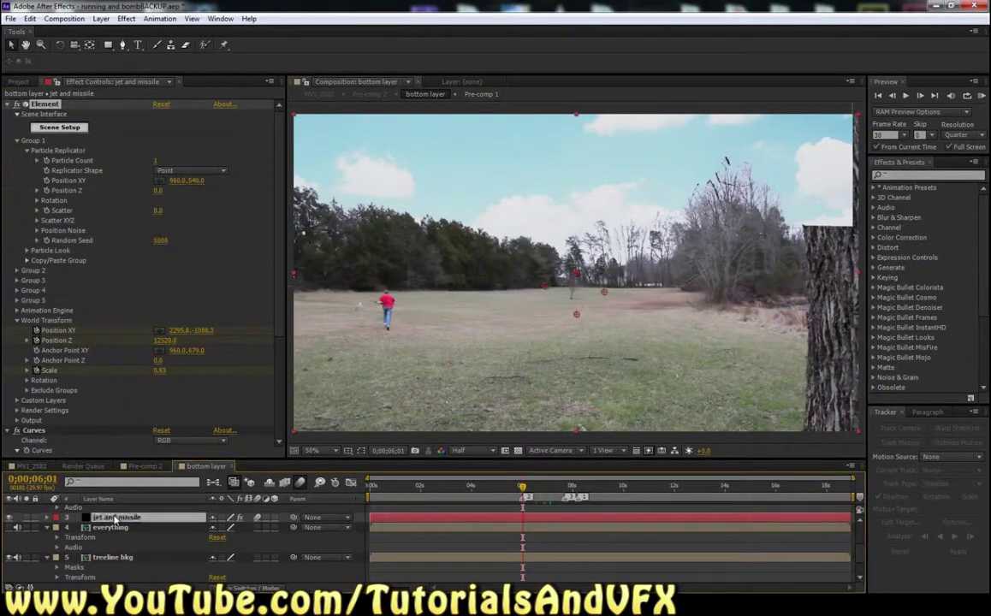
key("u")
scroll(103, 531, "down", 3)
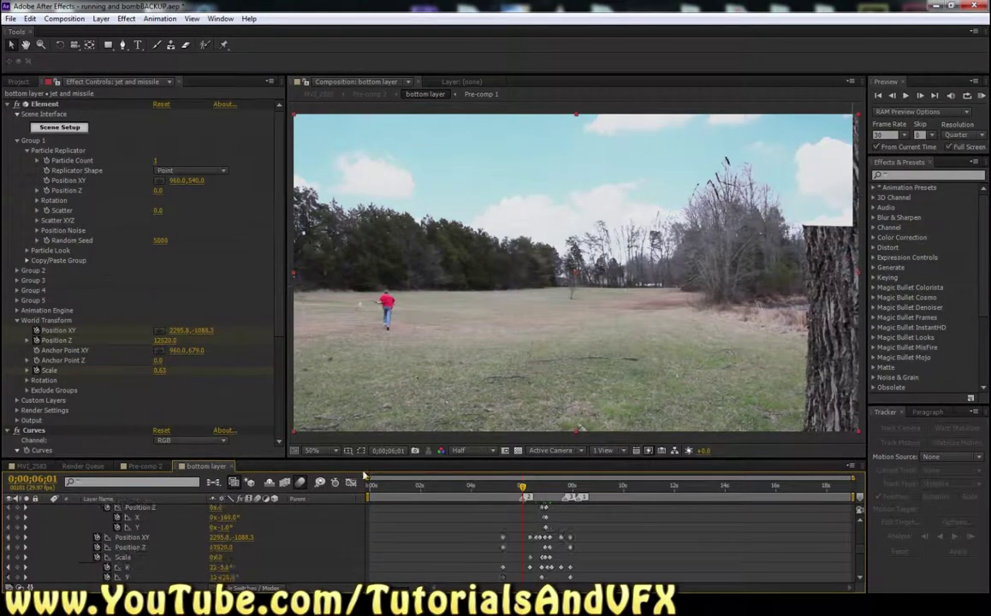
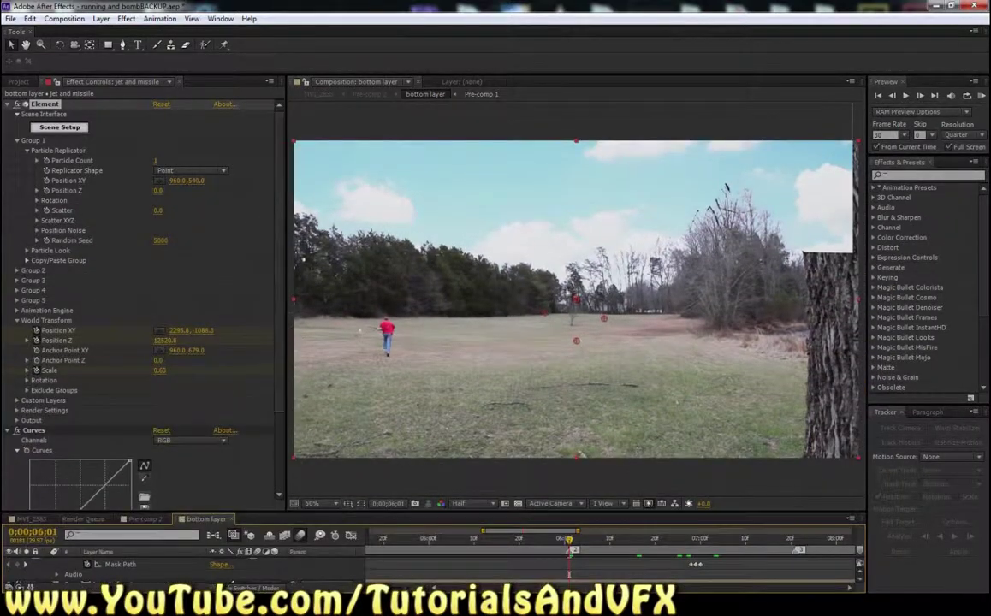
Advance frame by frame from 0;00;06;05 to 0;00;06;11 to examine the jet's flight in the distance.
left_click_drag(565, 511, 589, 479)
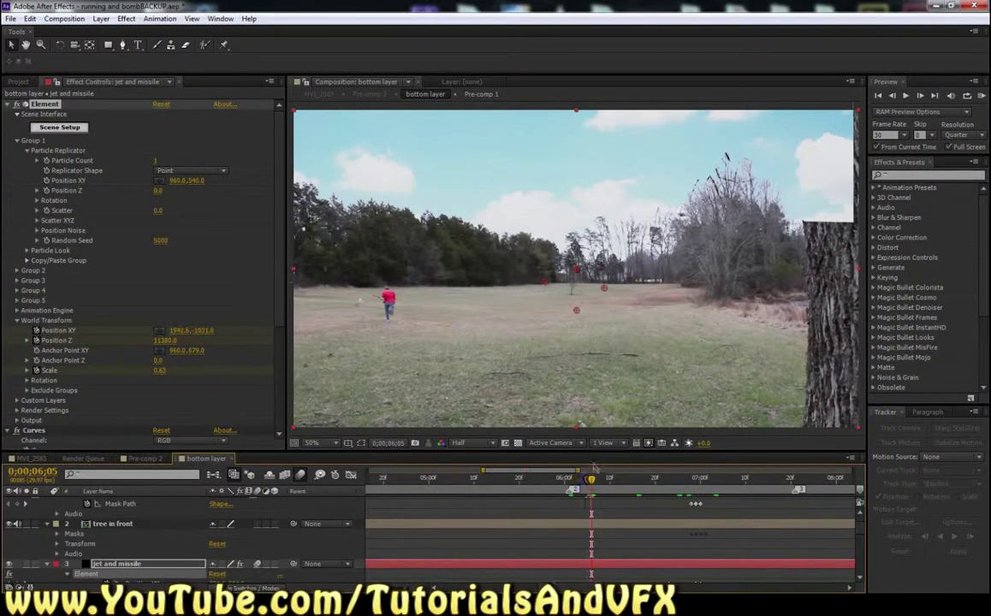
key("Page_Down")
key("Page_Down")
key("Page_Down")
key("Page_Down")
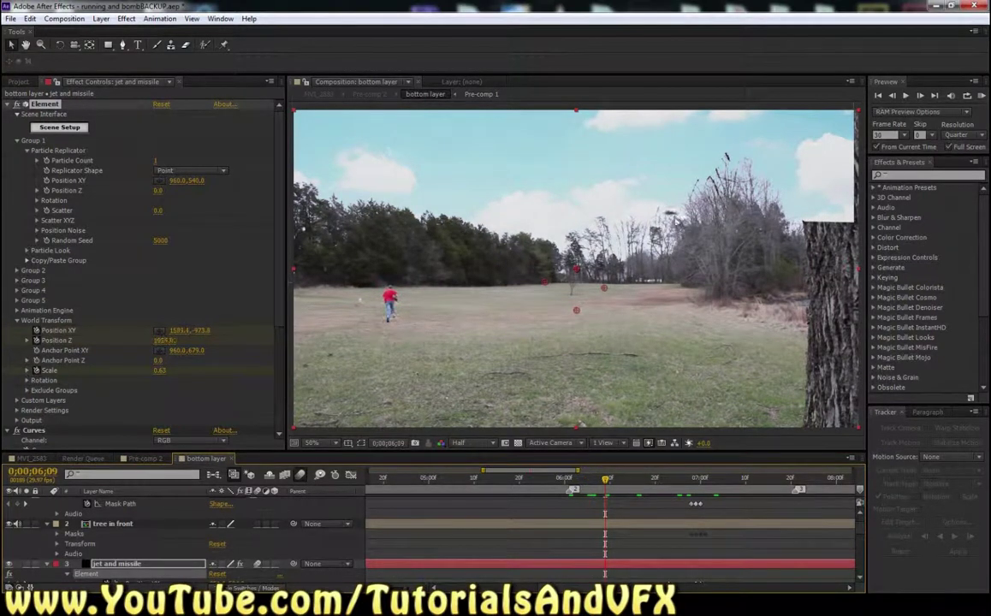
key("Page_Down")
key("Page_Down")
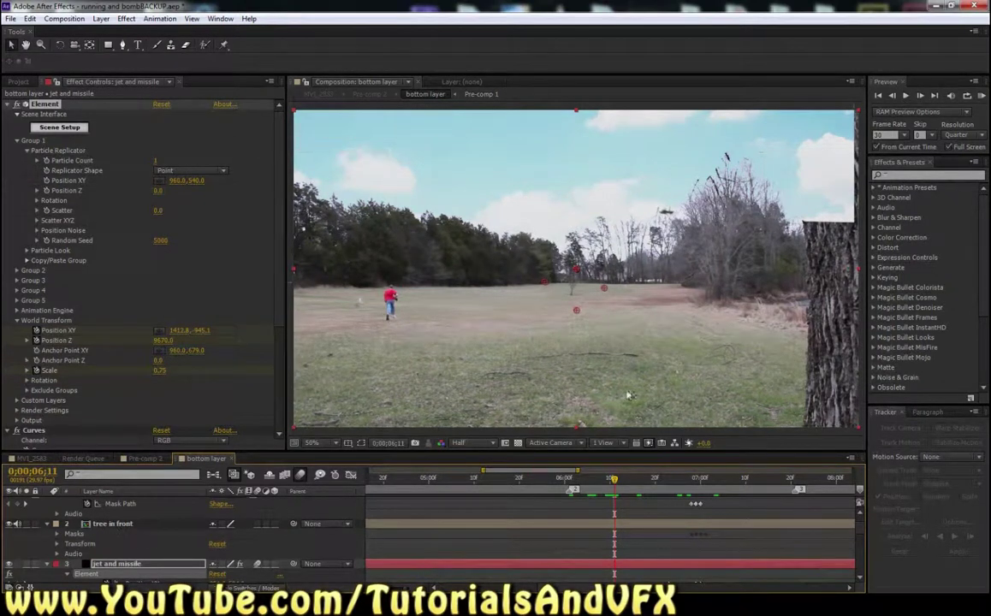
Advance frame by frame from 0;00;06;11 to 0;00;06;18 to examine the jet approaching over the trees.
key("Page_Down")
key("Page_Down")
key("Page_Down")
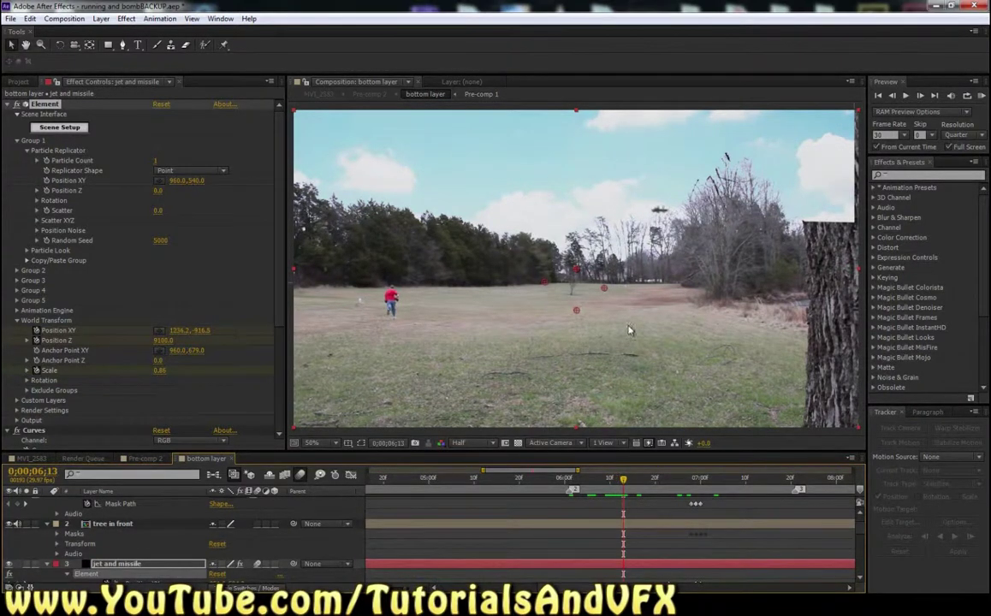
key("Page_Down")
key("Page_Down")
key("Page_Down")
key("Page_Down")
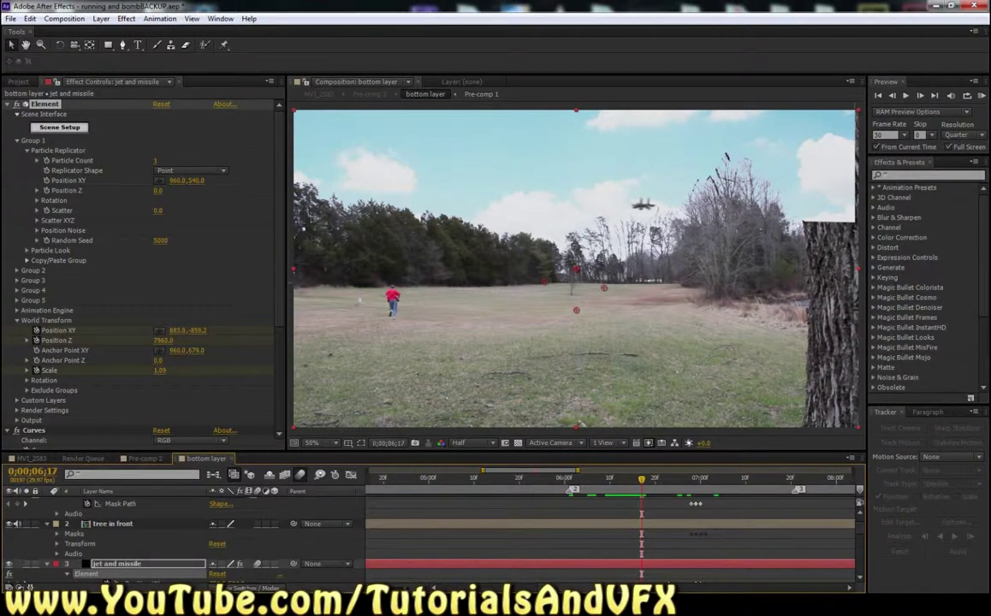
Collapse Element and toggle Fast Blur and the jet and missile layer's motion blur to compare the jet's look, checking it at 0;00;06;25.
left_click(6, 104)
left_click(18, 116)
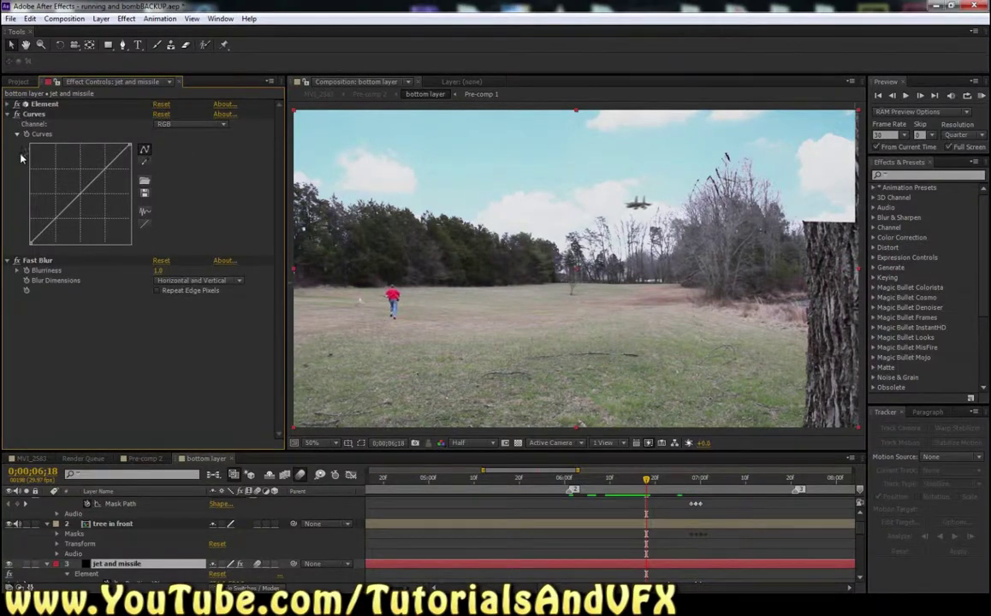
left_click(16, 263)
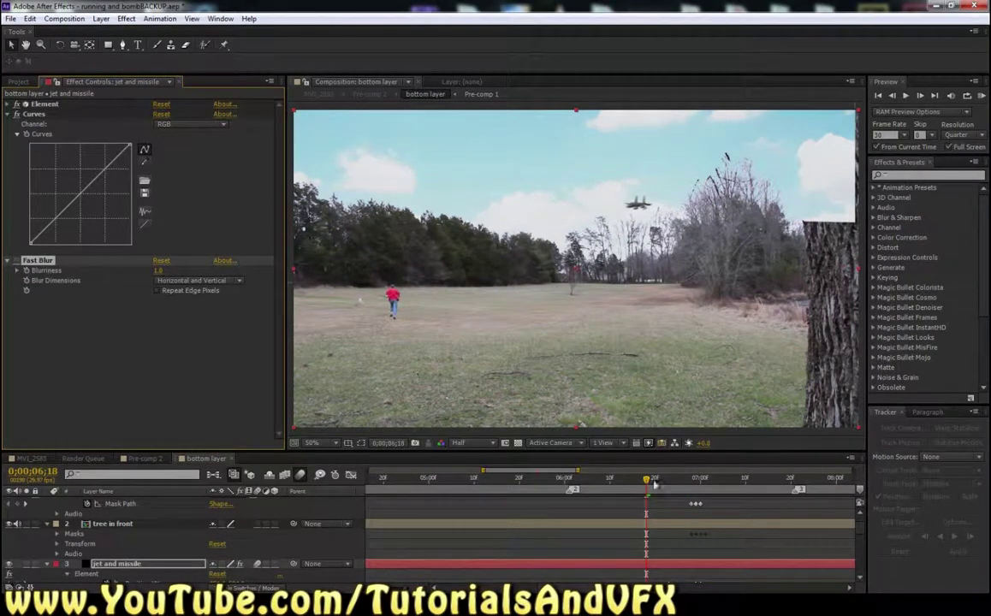
left_click_drag(650, 482, 682, 478)
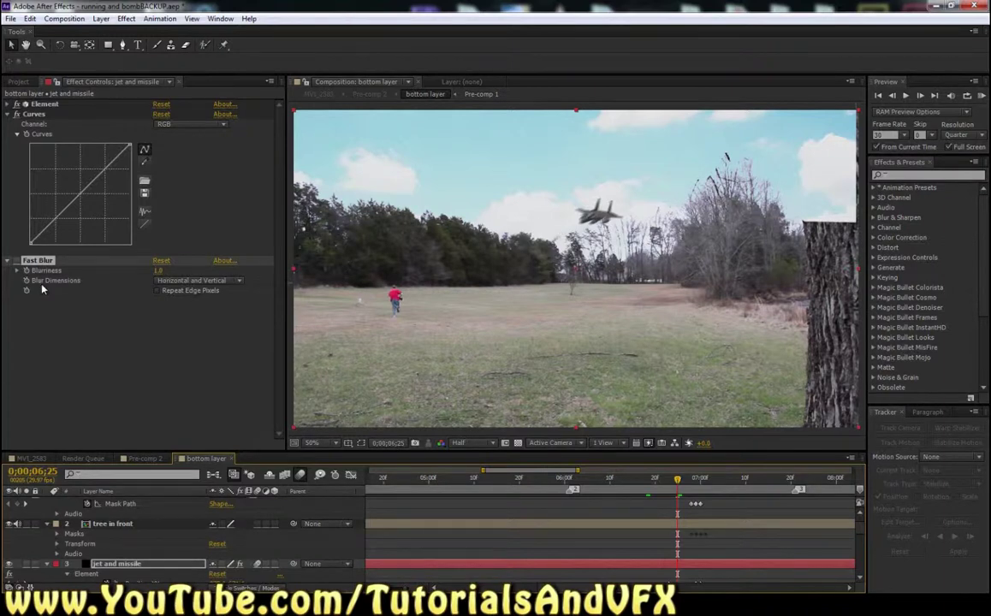
left_click(16, 260)
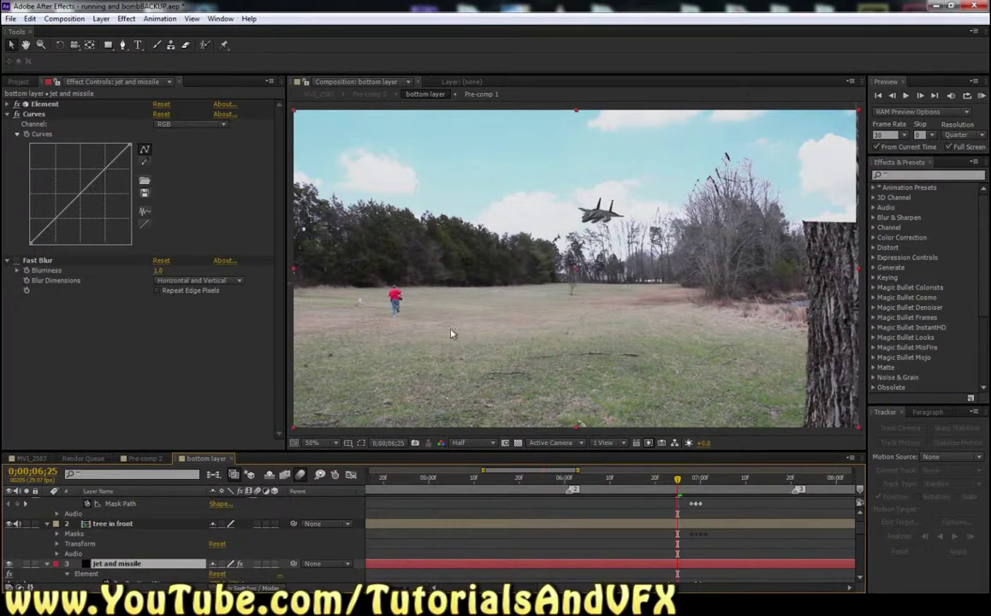
left_click(17, 243)
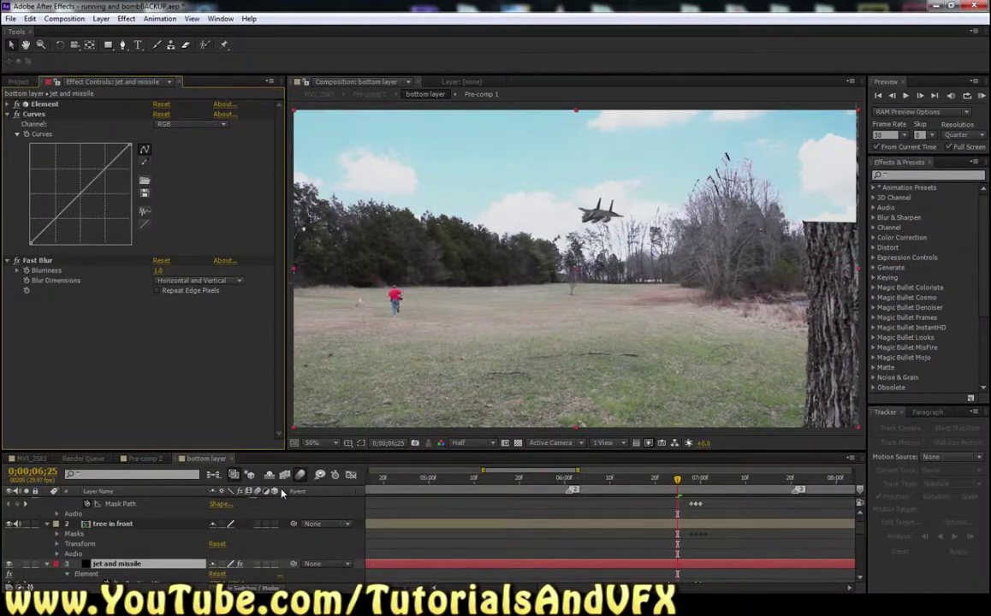
left_click(258, 565)
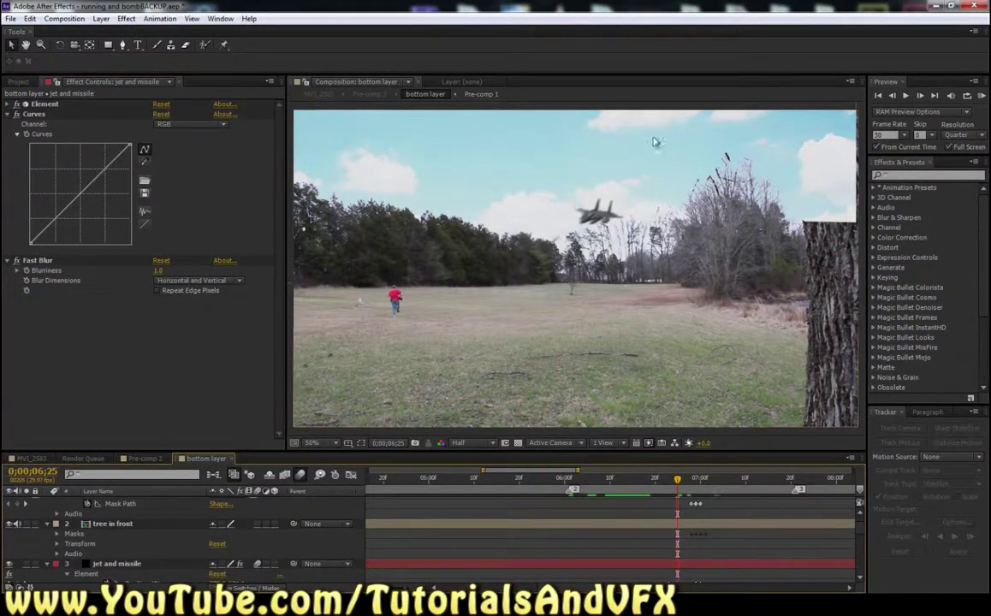
Move from 0;00;06;25 to 0;00;07;09 and expand Element to examine how the World Transform keyframes move the jet.
key("space")
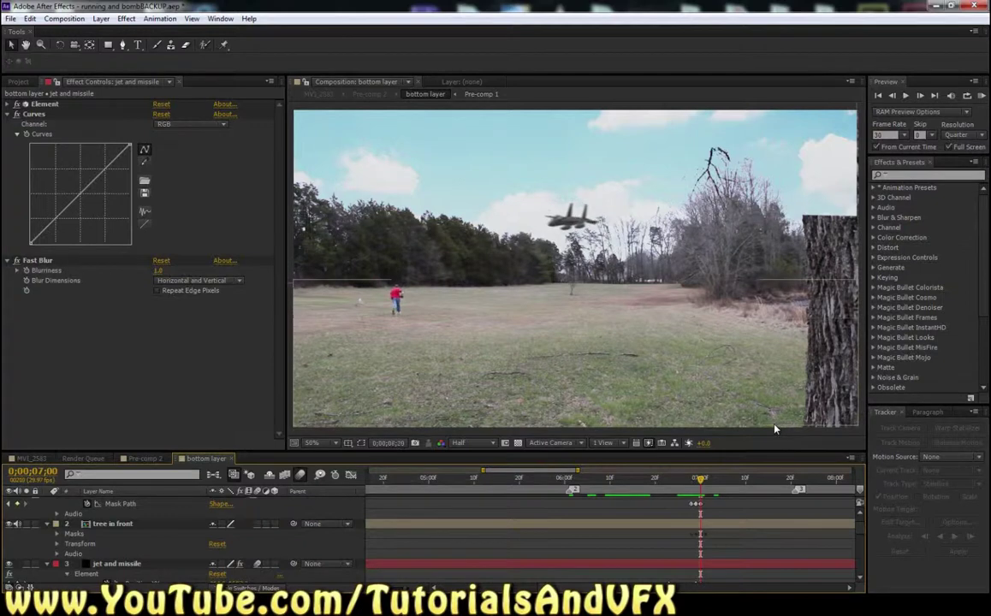
key("space")
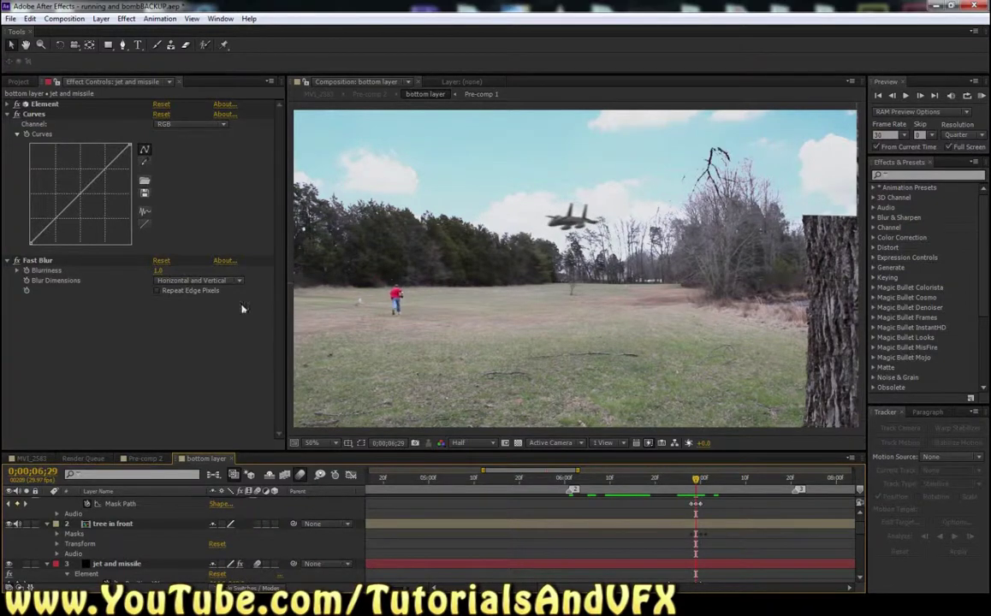
left_click(8, 104)
key("Page_Down")
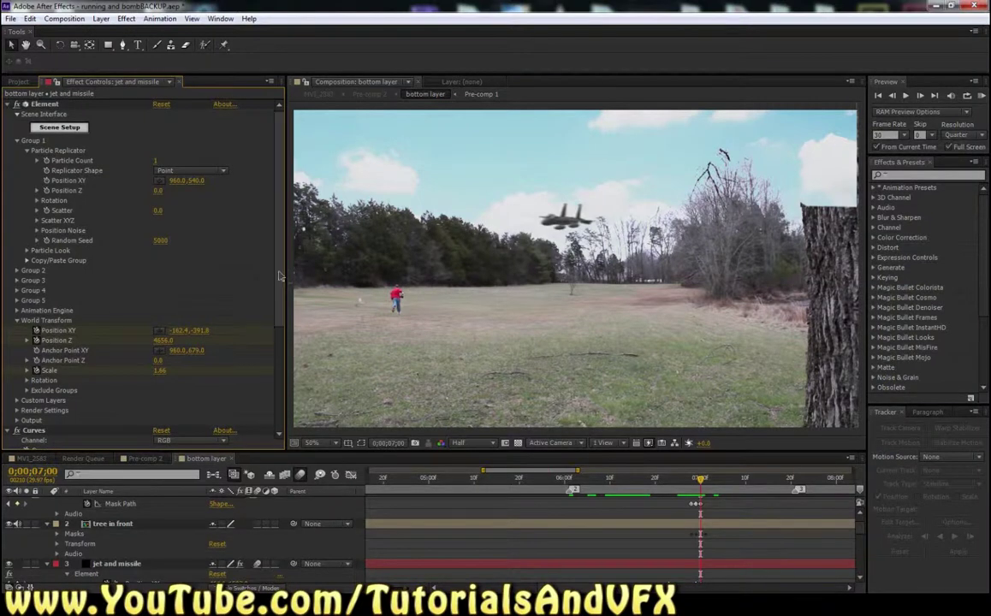
key("Page_Down")
key("Page_Down")
key("Page_Down")
key("Page_Down")
key("Page_Down")
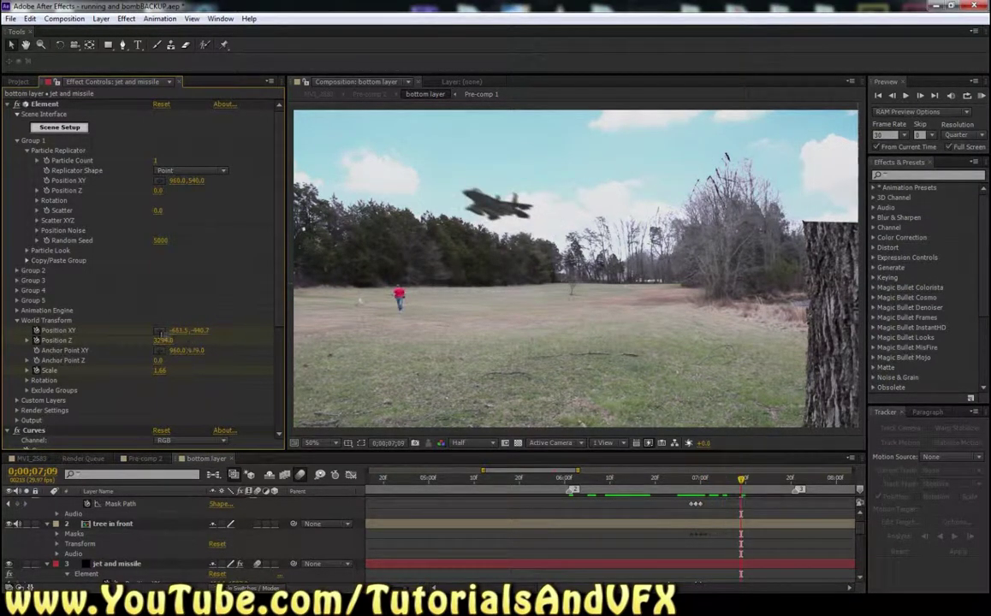
Step between 0;00;07;11 and 0;00;07;12 to examine the jet's bank alongside its World Transform, Curves and Fast Blur settings.
key("Page_Down")
key("Page_Down")
key("Page_Down")
key("Page_Down")
key("Page_Down")
key("Page_Down")
key("Page_Down")
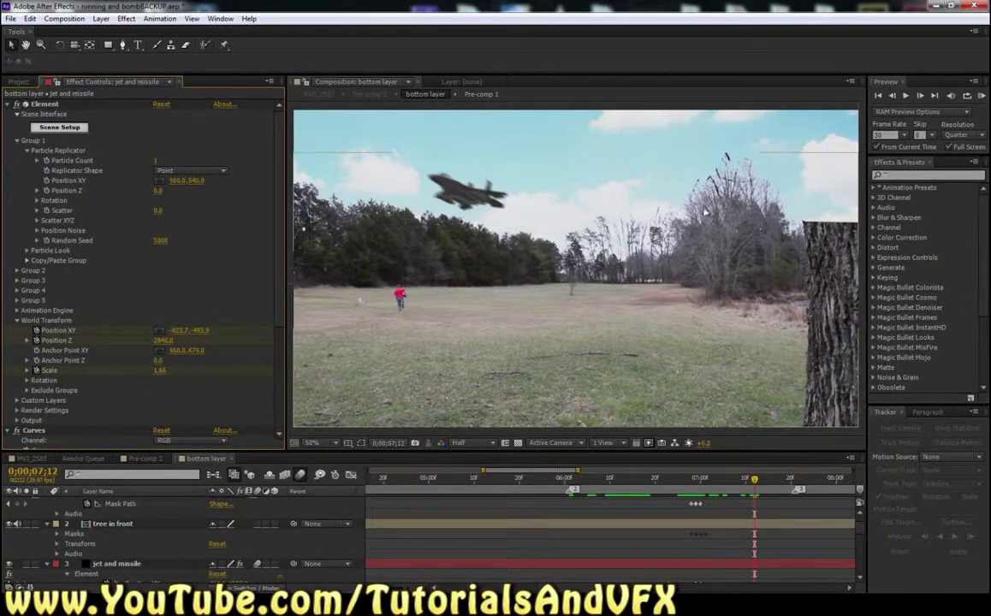
key("Page_Up")
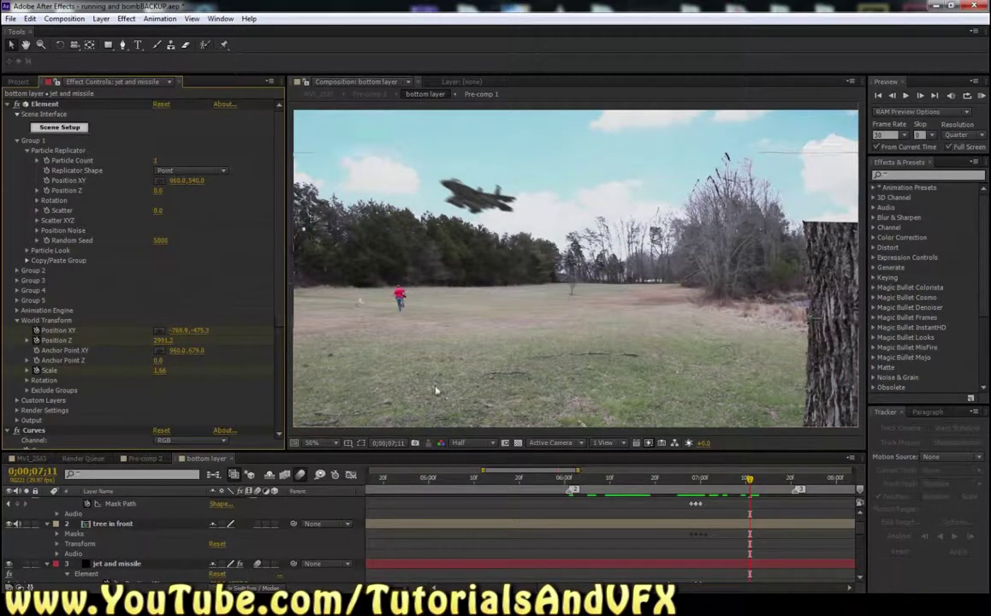
scroll(278, 273, "down", 5)
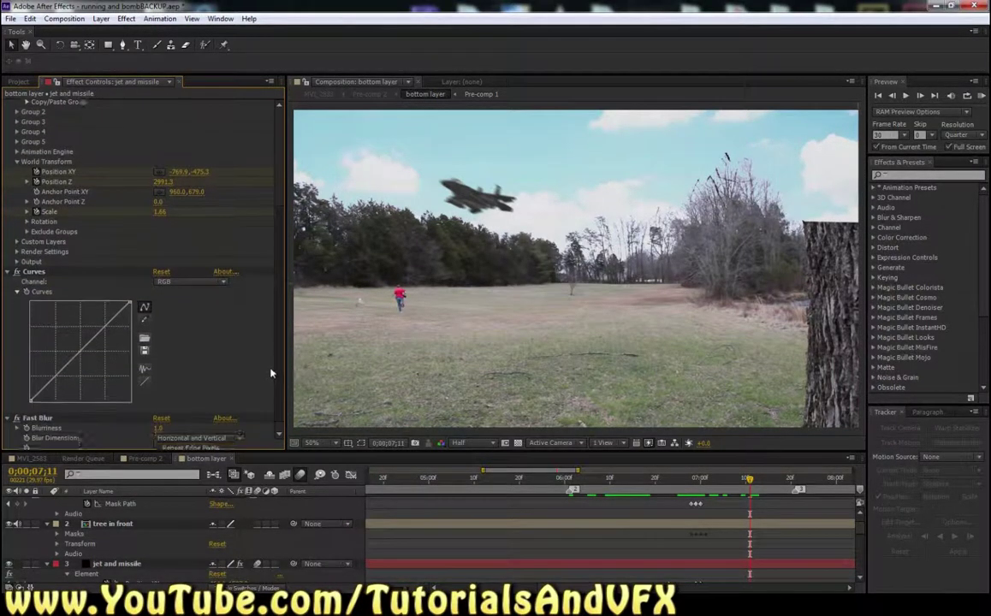
mouse_move(750, 477)
left_mouse_down()
mouse_move(640, 488)
mouse_move(755, 465)
left_mouse_up()
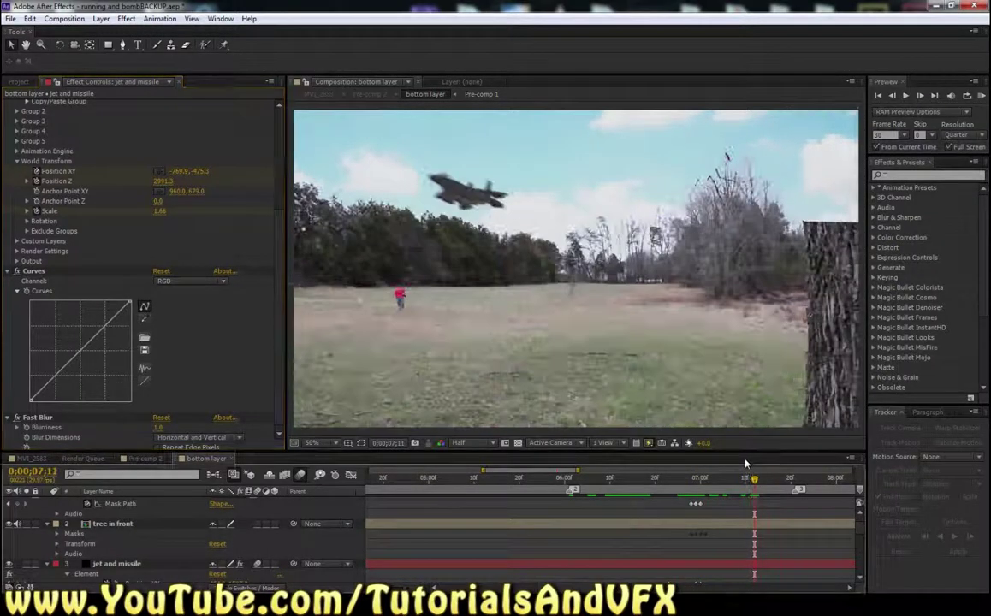
scroll(585, 213, "down", 2)
scroll(585, 212, "up", 2)
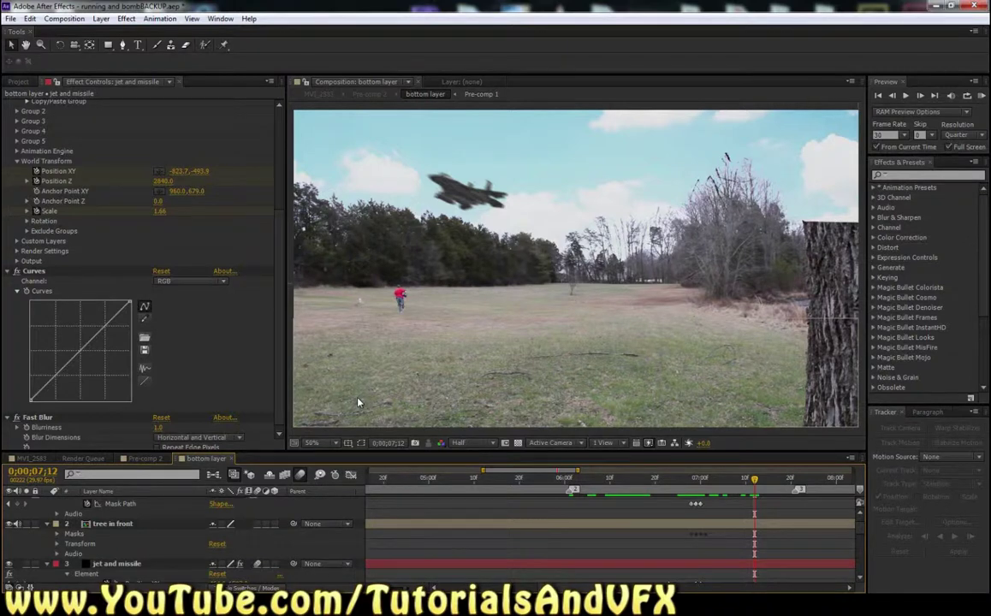
Open the MVI_2583 composition and go to 0;00;07;22 to examine the explosion in the final composite.
left_click(33, 459)
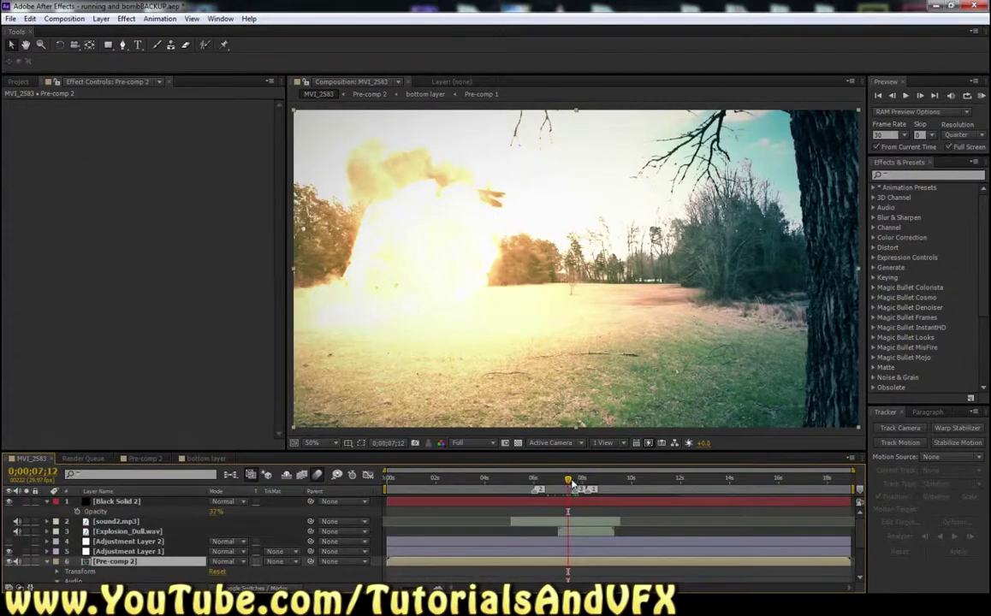
mouse_move(571, 482)
left_mouse_down()
mouse_move(553, 485)
mouse_move(578, 485)
left_mouse_up()
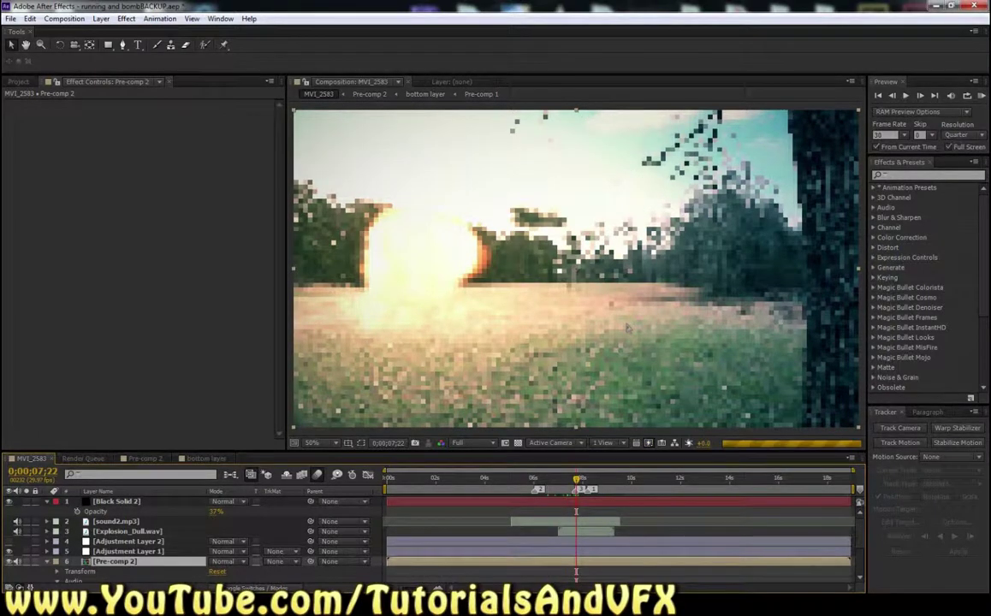